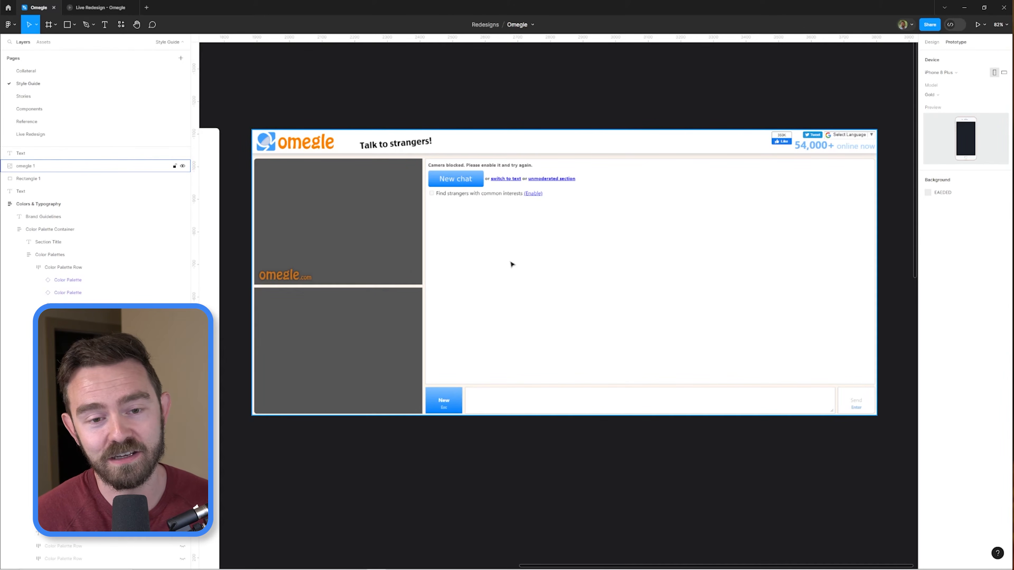
# Examine the original site screenshot, the brand colour palettes and the typography samples on the Style Guide page
pyautogui.scroll(-5, 450, 130)
pyautogui.click(579, 95)
pyautogui.hscroll(-10, 426, 99)
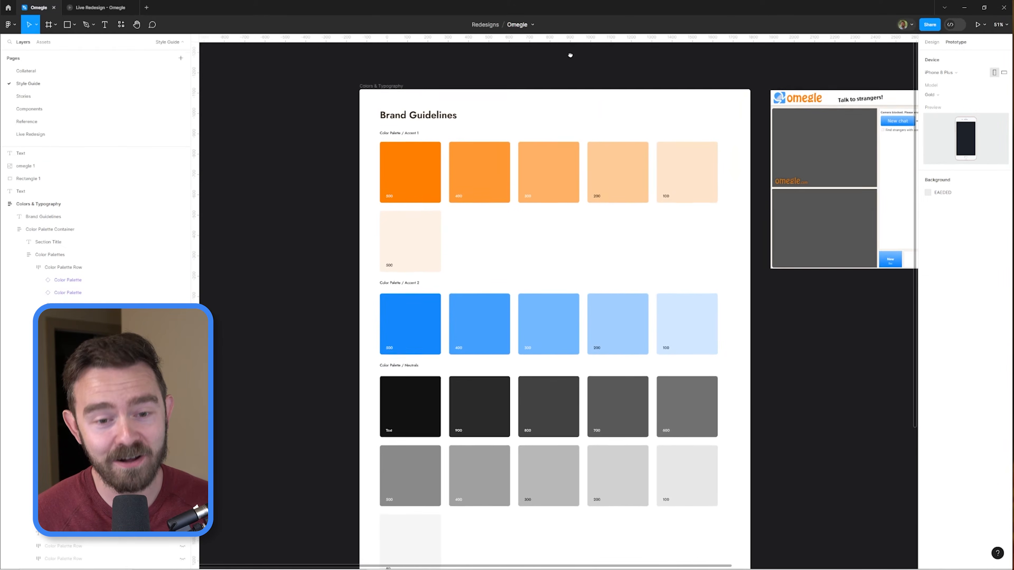
pyautogui.hscroll(2, 603, 320)
pyautogui.hscroll(8, 600, 320)
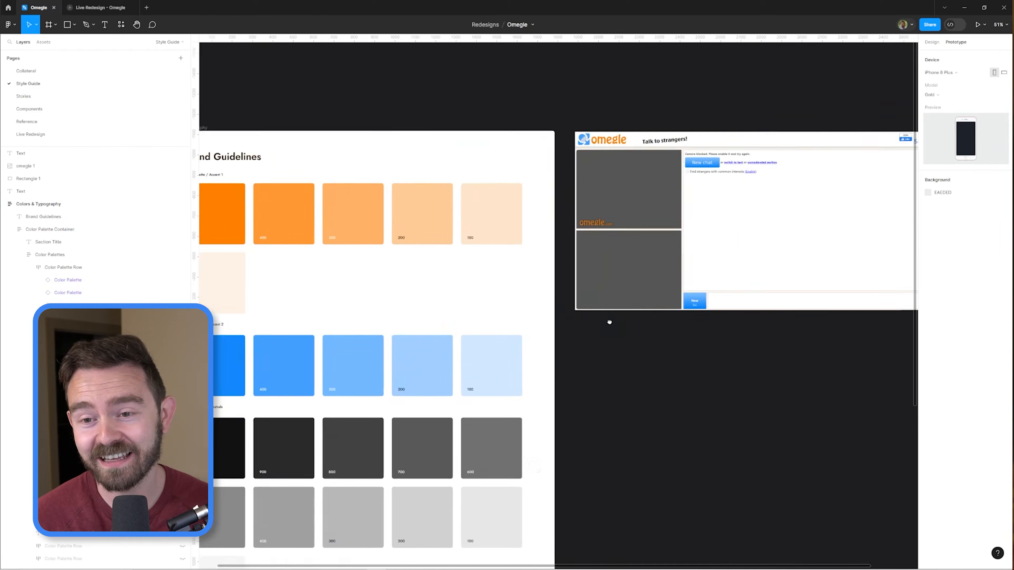
pyautogui.hscroll(-10, 547, 99)
pyautogui.scroll(-7, 548, 98)
pyautogui.scroll(-5, 547, 98)
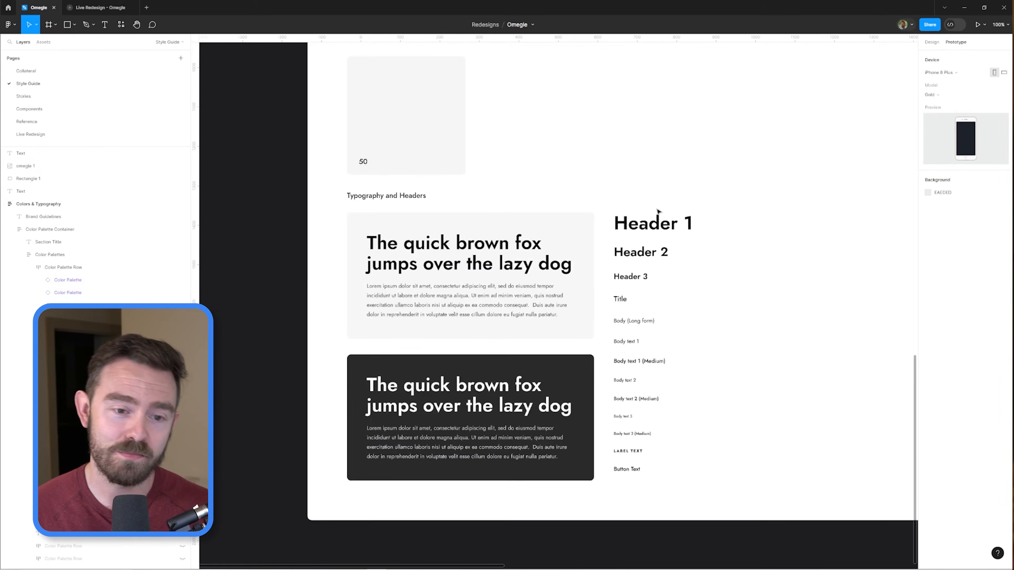
pyautogui.hotkey('shift', '0')
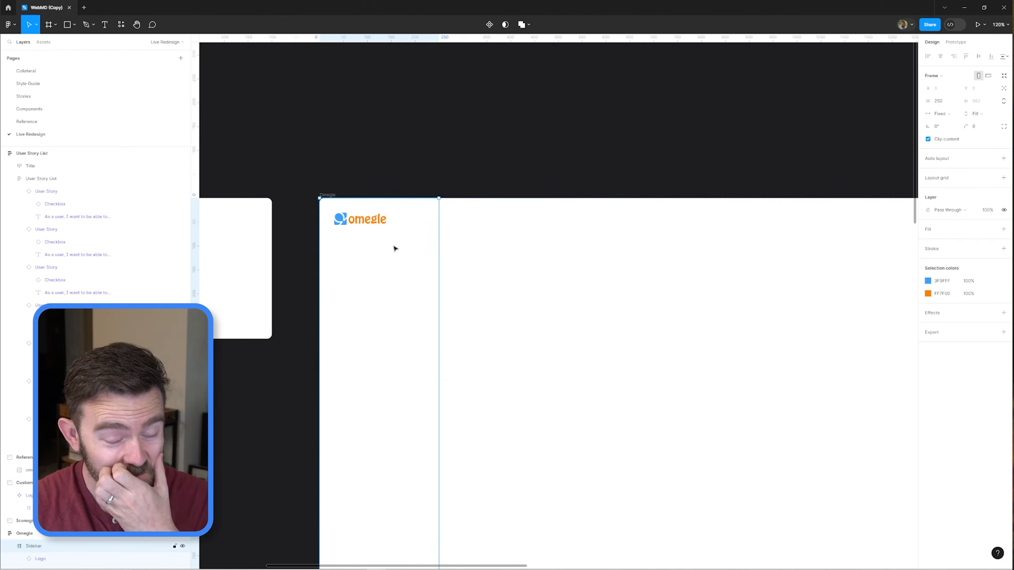
# Add auto layout to the Sidebar frame and give it an Accent/50 fill with an inner shadow
pyautogui.hotkey('shift', 'a')
pyautogui.scroll(-1, 557, 264)
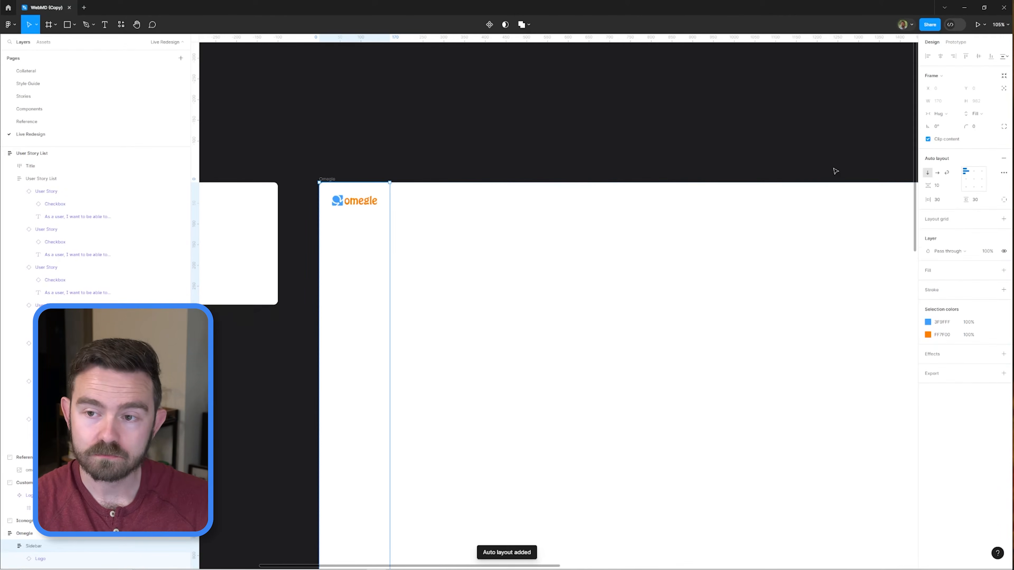
pyautogui.click(842, 416)
pyautogui.scroll(2, 530, 265)
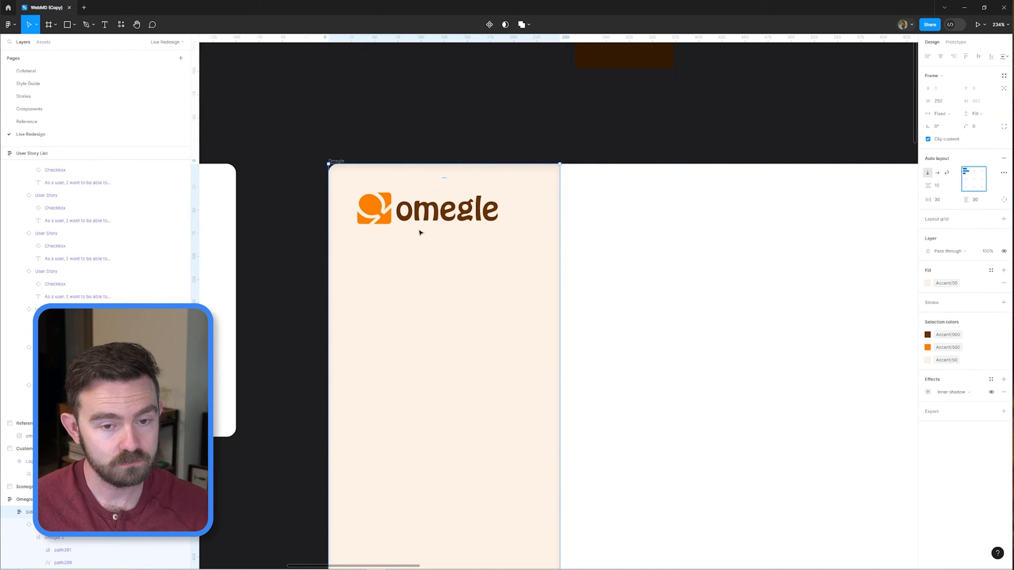
# Wrap the sidebar logo in an auto layout frame named Header that fills the sidebar's width
pyautogui.scroll(1, 53, 564)
pyautogui.click(53, 564)
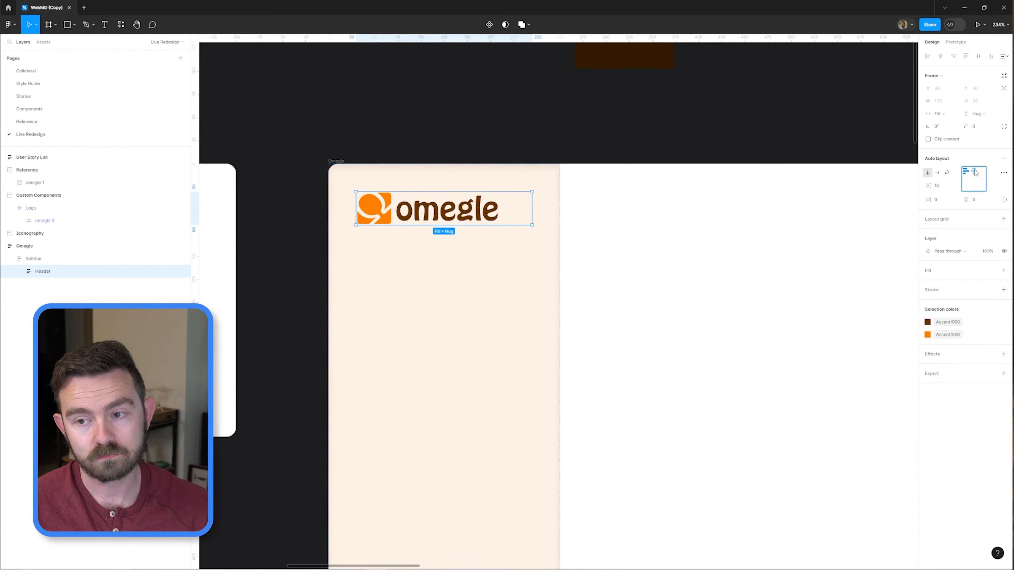
pyautogui.press('Escape')
# Build a Session component containing a Main Data row with the texts Atlanta, GA and 35m
pyautogui.scroll(-5, 344, 191)
pyautogui.click(413, 260)
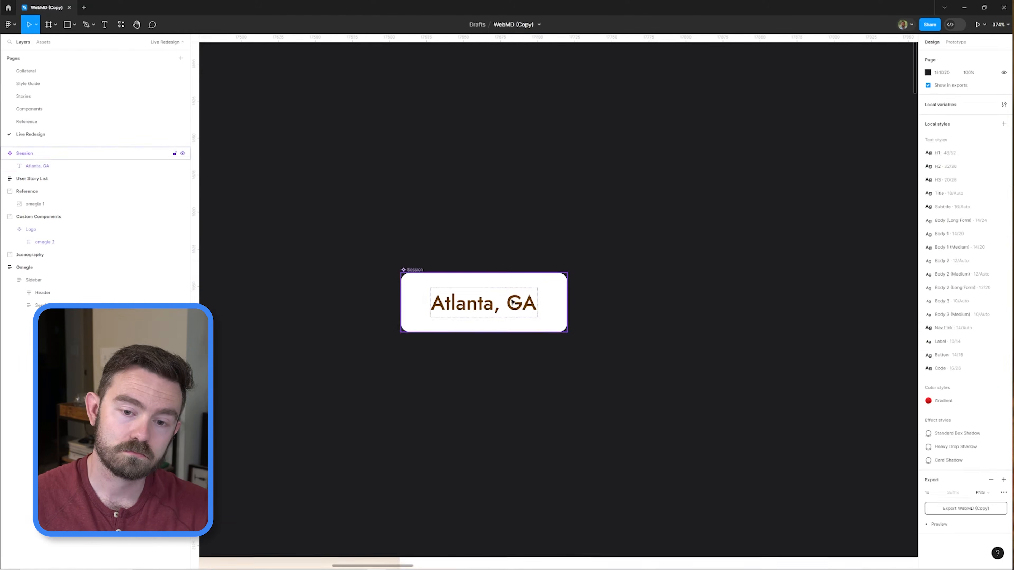
pyautogui.keyDown('ctrl'); pyautogui.scroll(5, 488, 294); pyautogui.keyUp('ctrl')
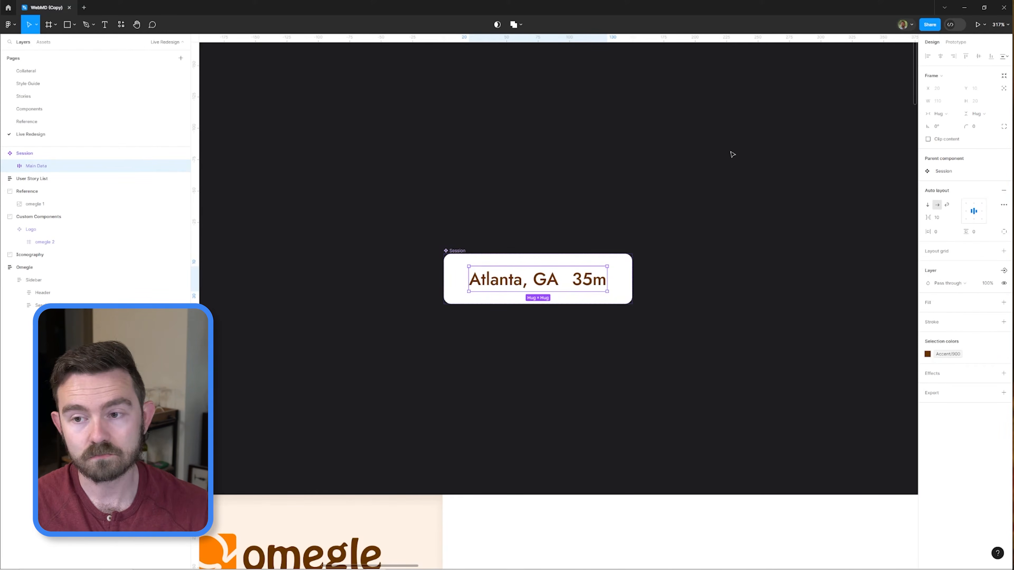
# Duplicate the Main Data row in the Session component and set the copy's text to 12.123.45.6
pyautogui.hotkey('ctrl', 'd')
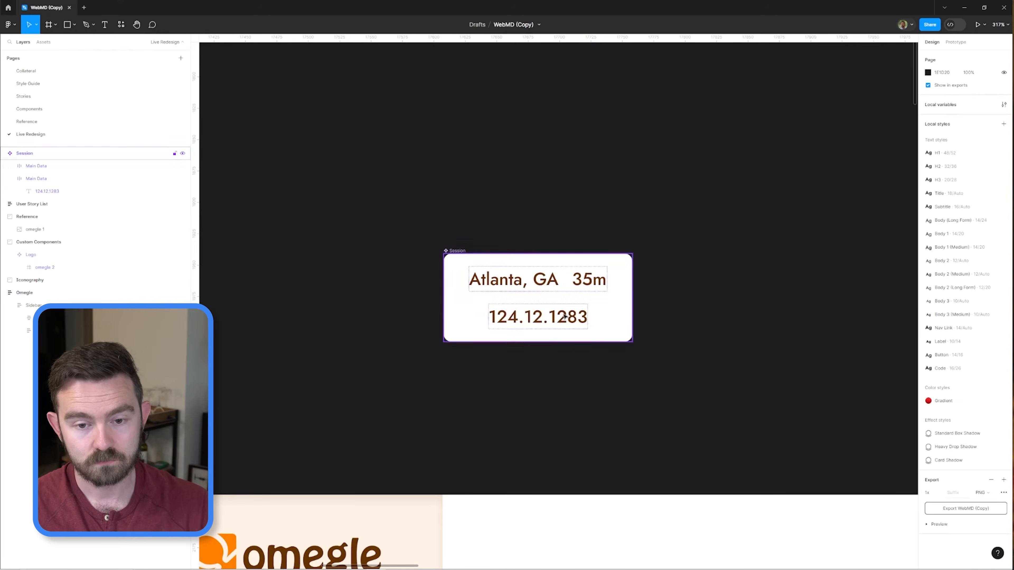
pyautogui.press('Escape')
pyautogui.doubleClick(499, 316)
pyautogui.write('12.12')
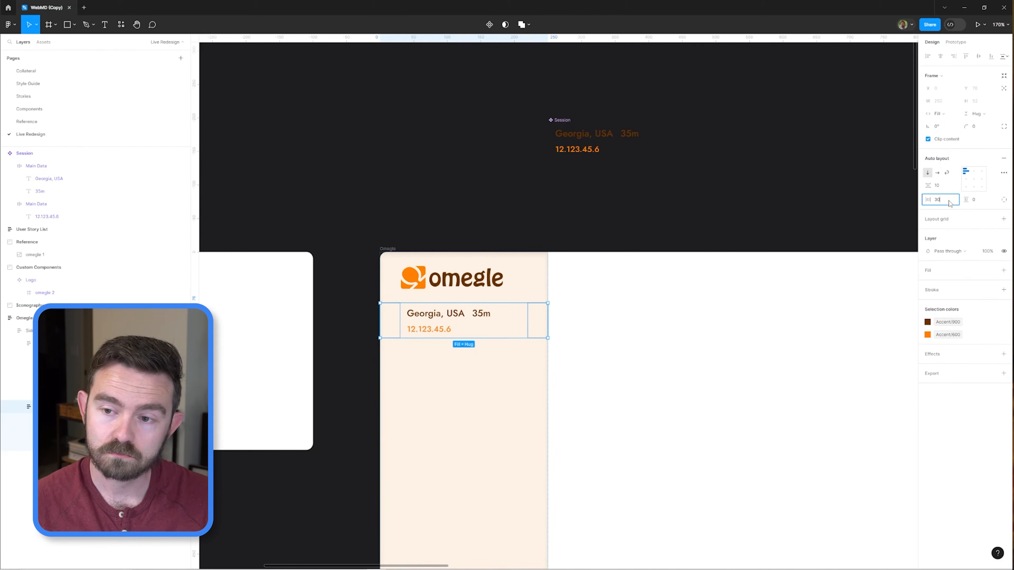
# Change the duration text in the Session component to (0:34)
pyautogui.write('0:34')
pyautogui.press('Escape')
pyautogui.scroll(-3, 675, 265)
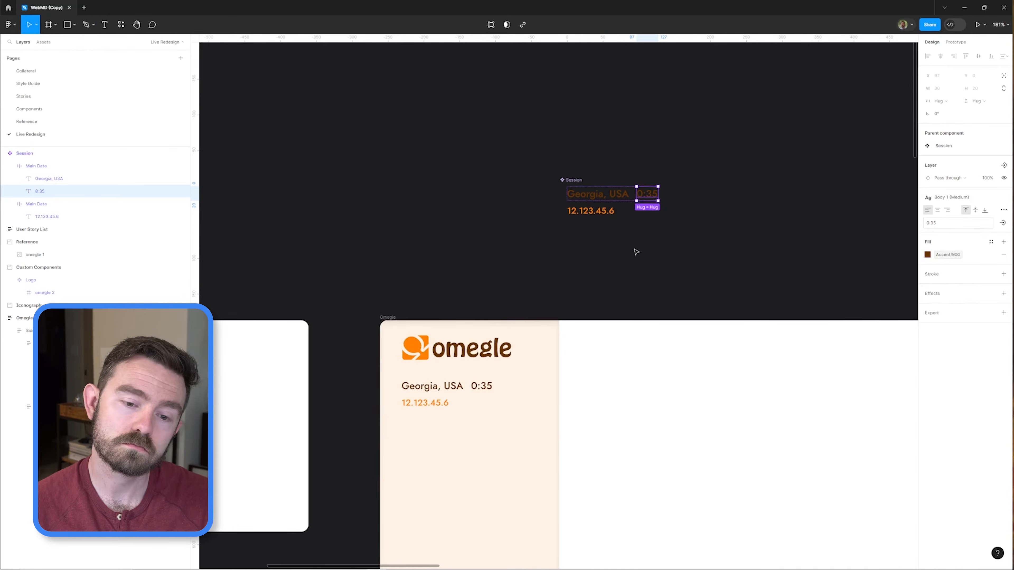
pyautogui.scroll(5, 736, 229)
pyautogui.click(736, 229)
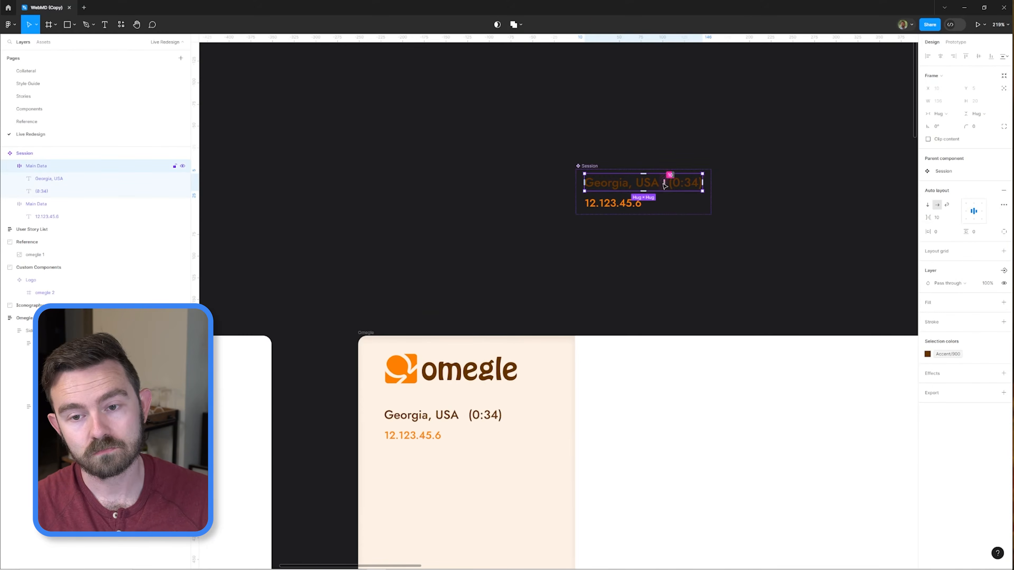
# Colour the session's duration text with Accent/700 and set the session instance to fill the sidebar's width
pyautogui.click(991, 242)
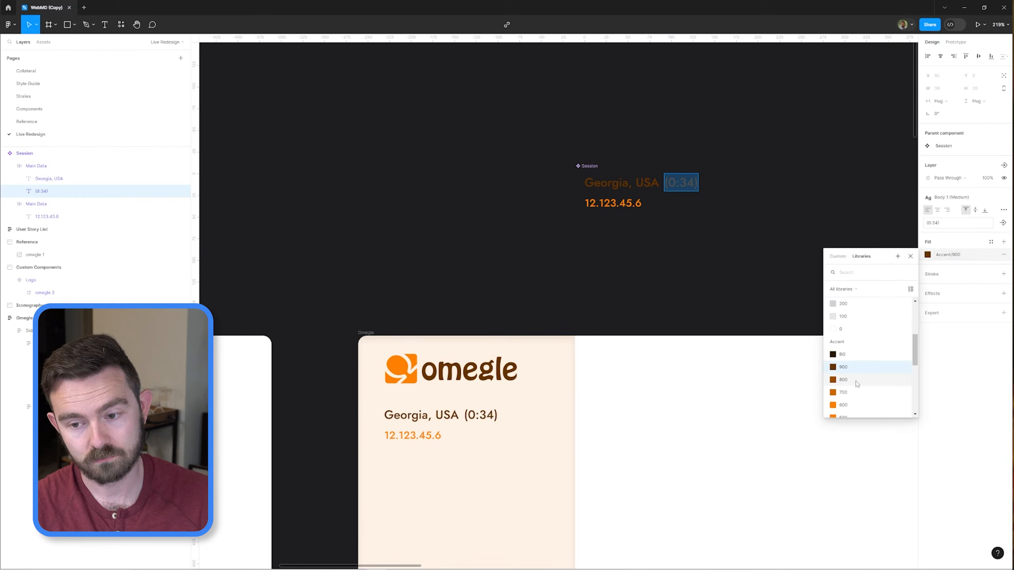
pyautogui.click(842, 369)
pyautogui.click(940, 114)
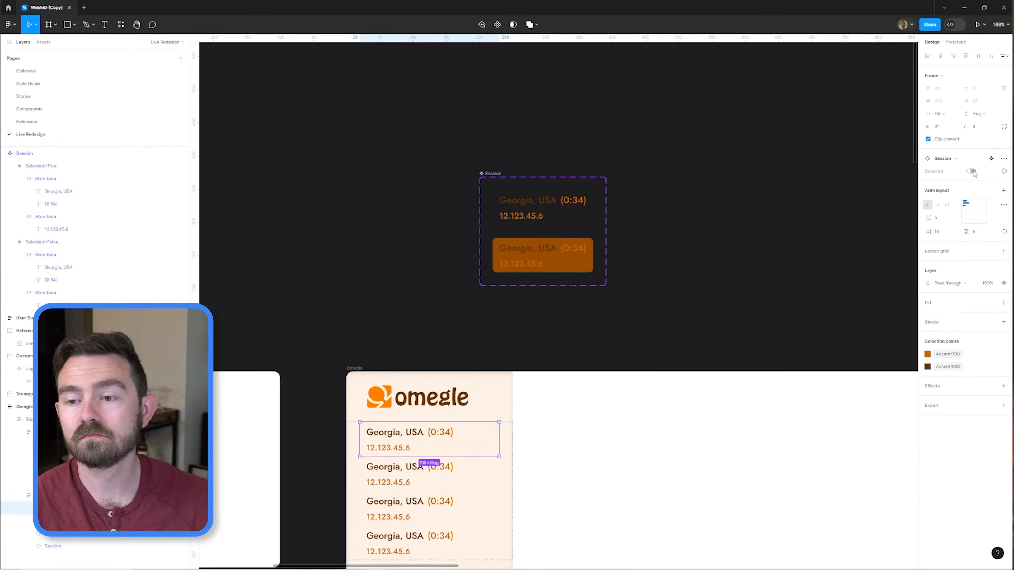
# Turn on Selected for the first sidebar session and give the selected variant an Accent/100 fill
pyautogui.click(971, 170)
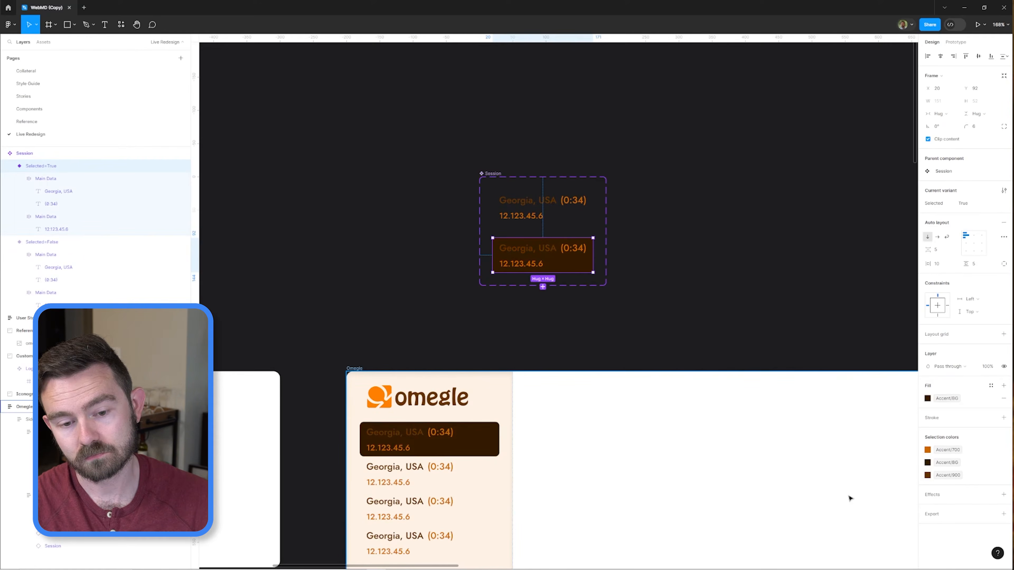
pyautogui.scroll(5, 493, 243)
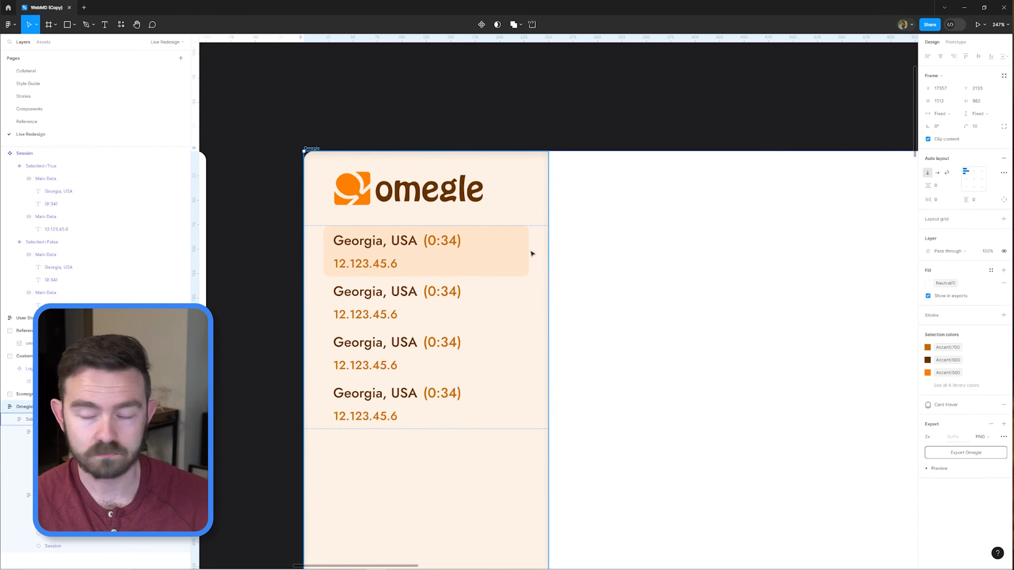
pyautogui.click(991, 159)
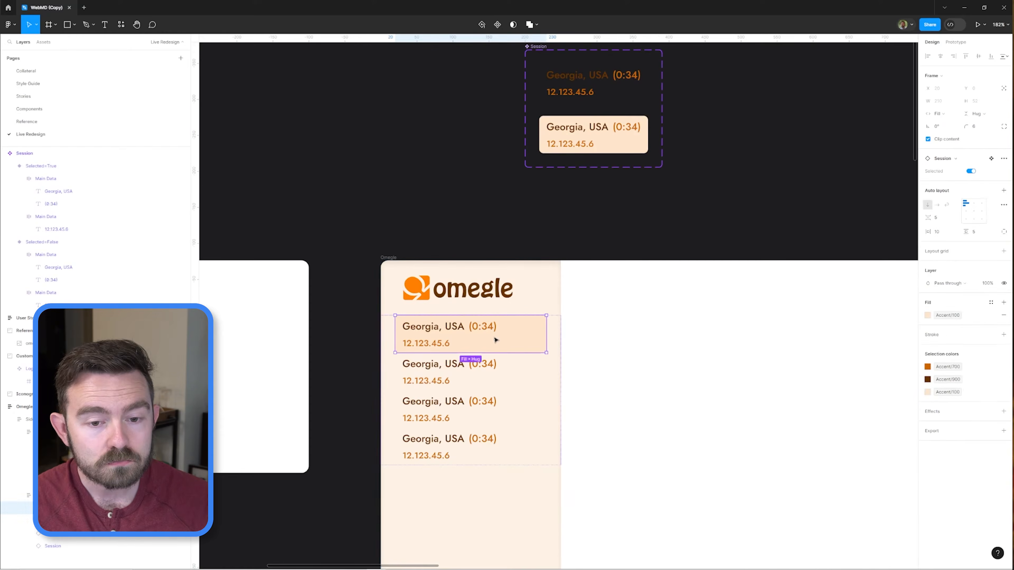
# Duplicate the titled session list to make sections headed Today, Last 7 days and Last 30 days
pyautogui.doubleClick(47, 495)
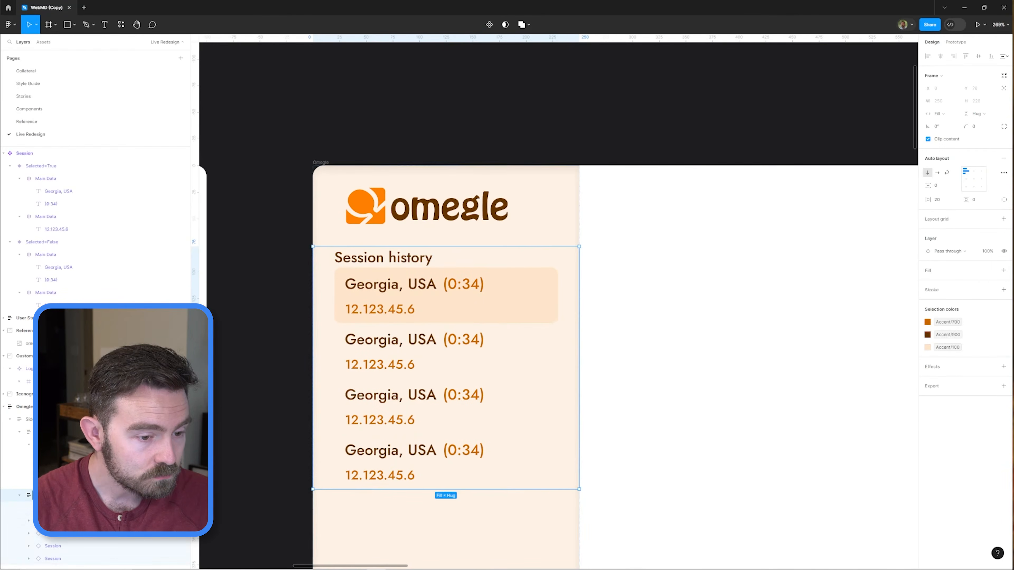
pyautogui.click(404, 261)
pyautogui.scroll(-3, 404, 260)
pyautogui.scroll(1, 862, 319)
pyautogui.click(854, 323)
pyautogui.hotkey('ctrl', 'd')
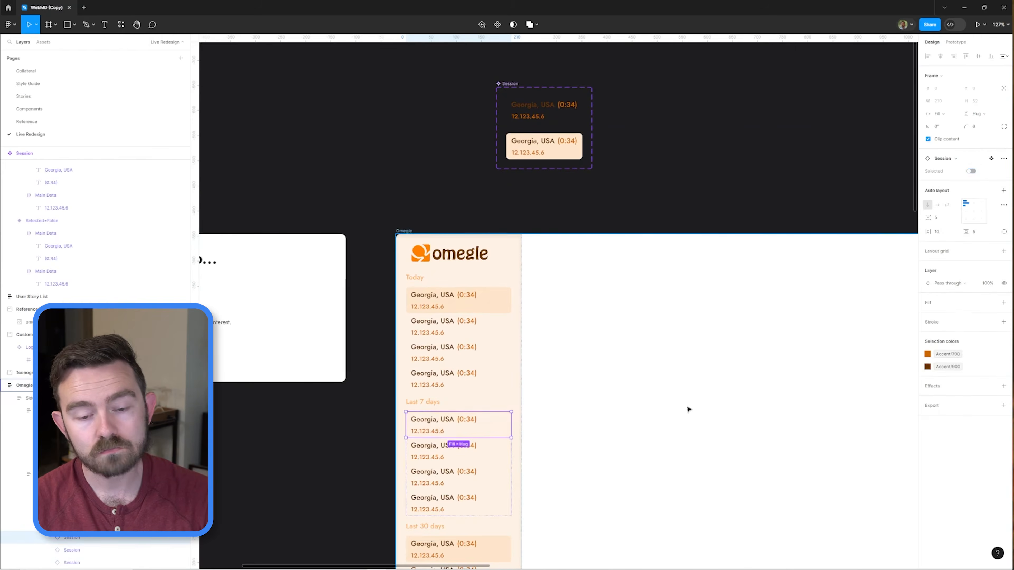
# Clear the selected state from the Last 30 days session and place the highlighted session in a Right now section above Today
pyautogui.moveTo(678, 234); pyautogui.dragTo(668, 107)
pyautogui.scroll(2, 447, 224)
pyautogui.click(426, 227)
pyautogui.scroll(-3, 510, 201)
pyautogui.click(509, 201)
pyautogui.press('Escape')
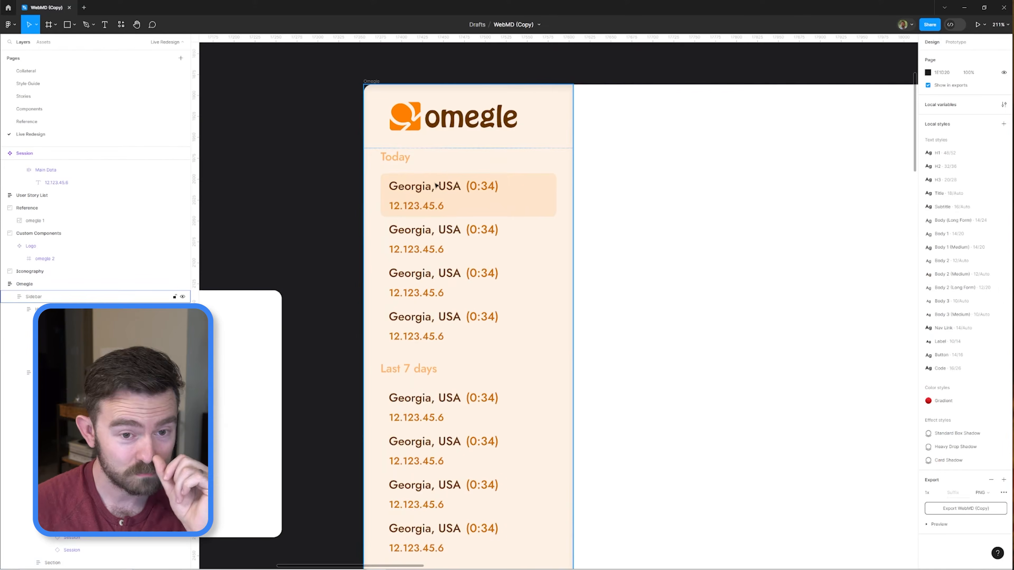
pyautogui.click(396, 154)
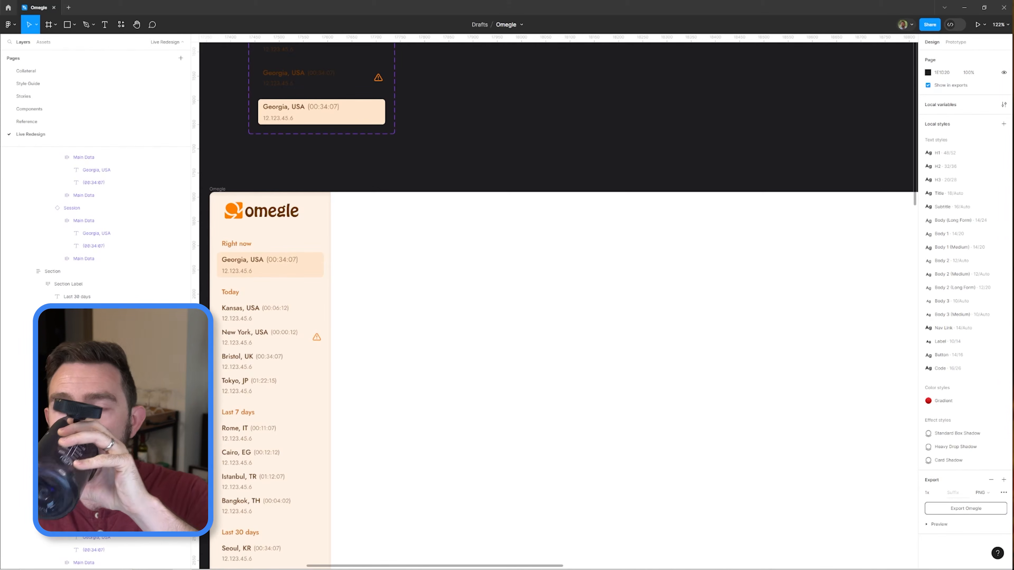
# Replace the alert icon in the Session variant's Actions frame with a flag icon in an orange Accent colour
pyautogui.click(26, 272)
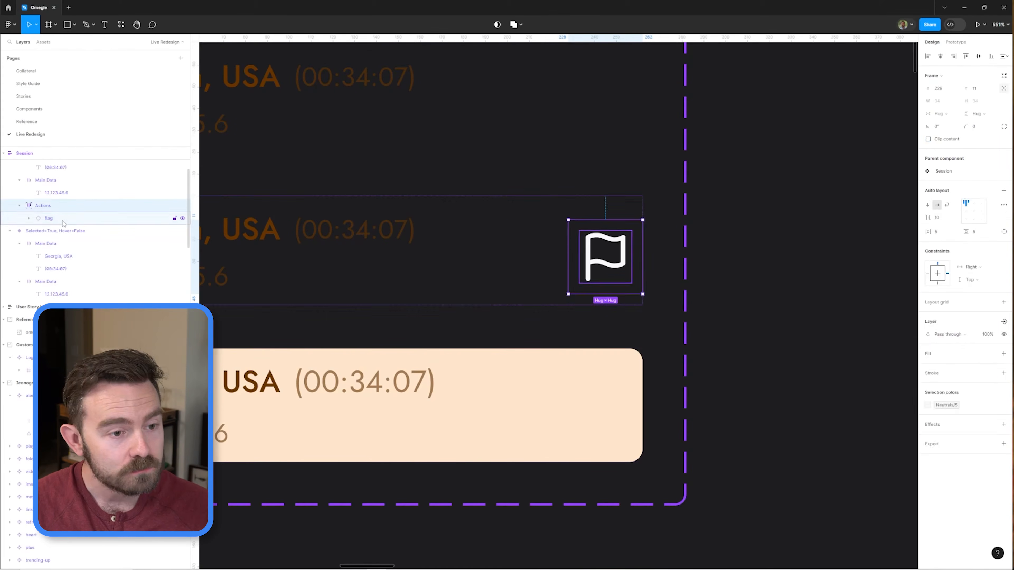
pyautogui.click(49, 218)
pyautogui.press('Return')
pyautogui.click(975, 301)
pyautogui.click(948, 325)
pyautogui.click(850, 437)
pyautogui.scroll(-3, 553, 150)
pyautogui.click(849, 424)
pyautogui.click(982, 103)
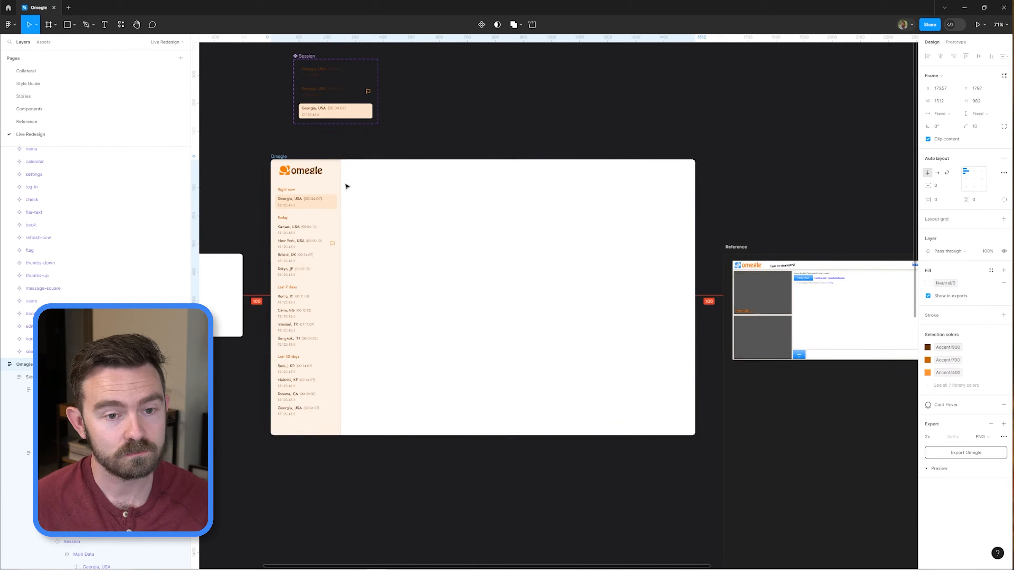
# Draw an auto layout frame about 467 × 413 beside the sidebar and duplicate it to form the Body and Chat frames
pyautogui.moveTo(340, 159); pyautogui.dragTo(472, 276)
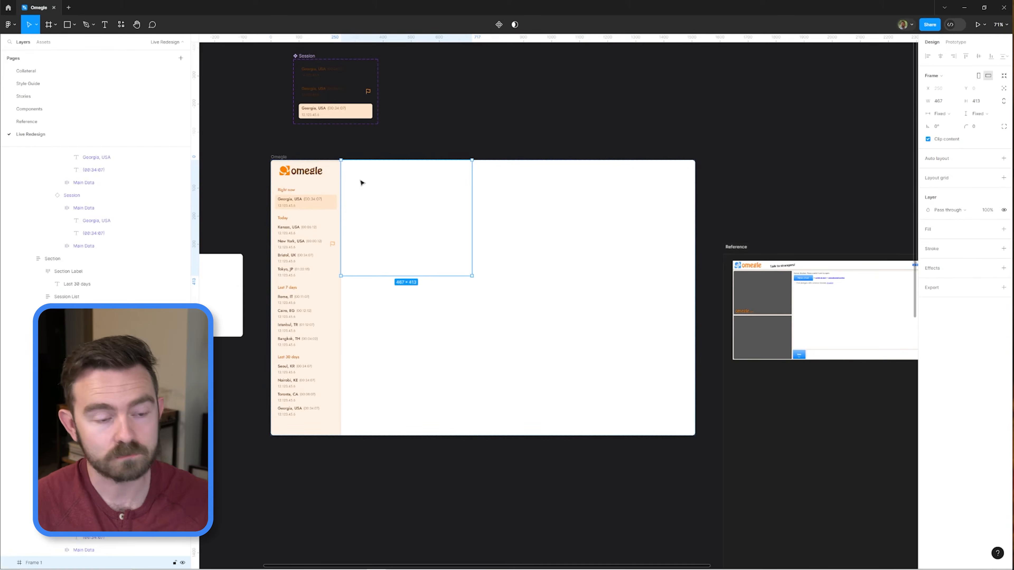
pyautogui.hotkey('ctrl', 'd')
pyautogui.click(33, 292)
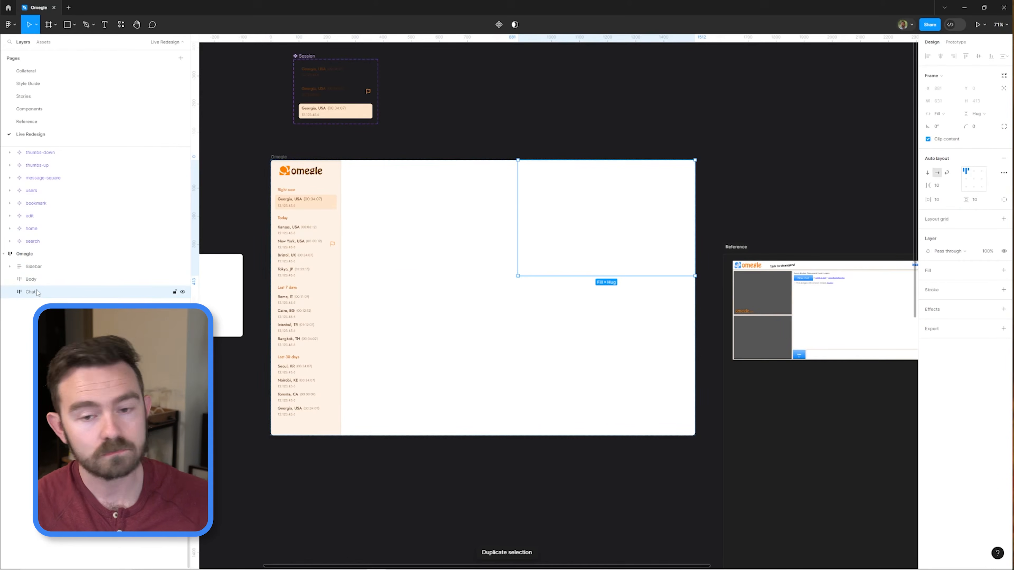
# Add a heading reading Chat to the Chat frame and apply a larger text style
pyautogui.scroll(-2, 645, 256)
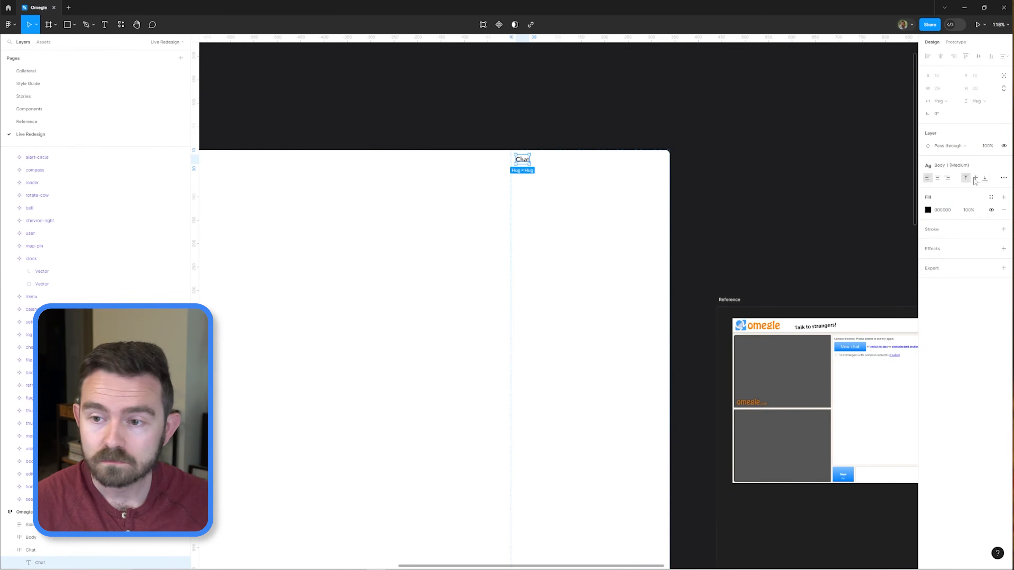
pyautogui.click(974, 148)
pyautogui.press('Escape')
pyautogui.press('Escape')
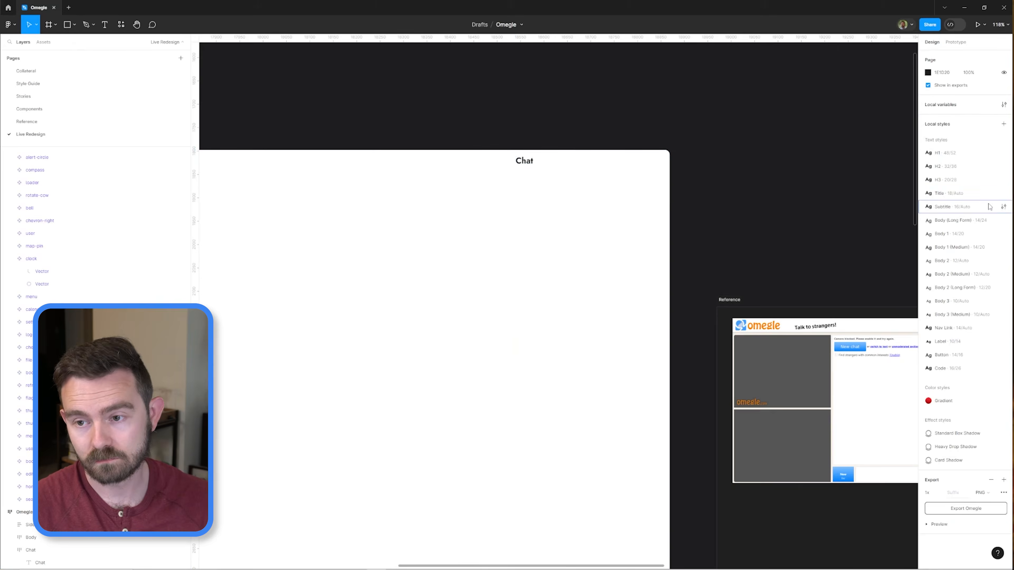
# Wrap the Chat heading in a padded, full-width auto layout frame with a light border along its lower edge
pyautogui.click(561, 170)
pyautogui.scroll(-3, 575, 113)
pyautogui.scroll(5, 467, 170)
pyautogui.click(459, 165)
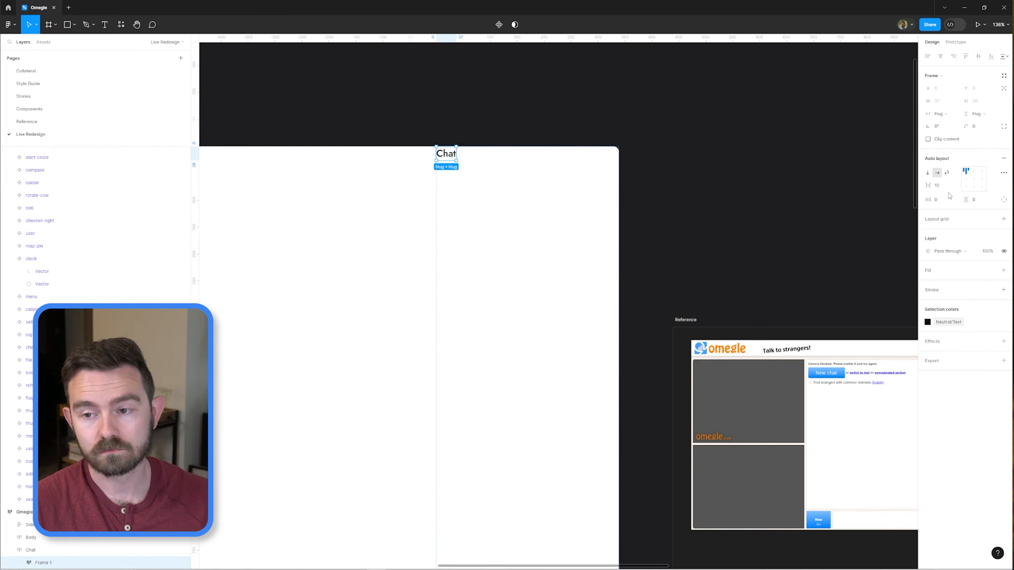
pyautogui.scroll(-3, 461, 171)
pyautogui.press('Escape')
pyautogui.scroll(2, 617, 150)
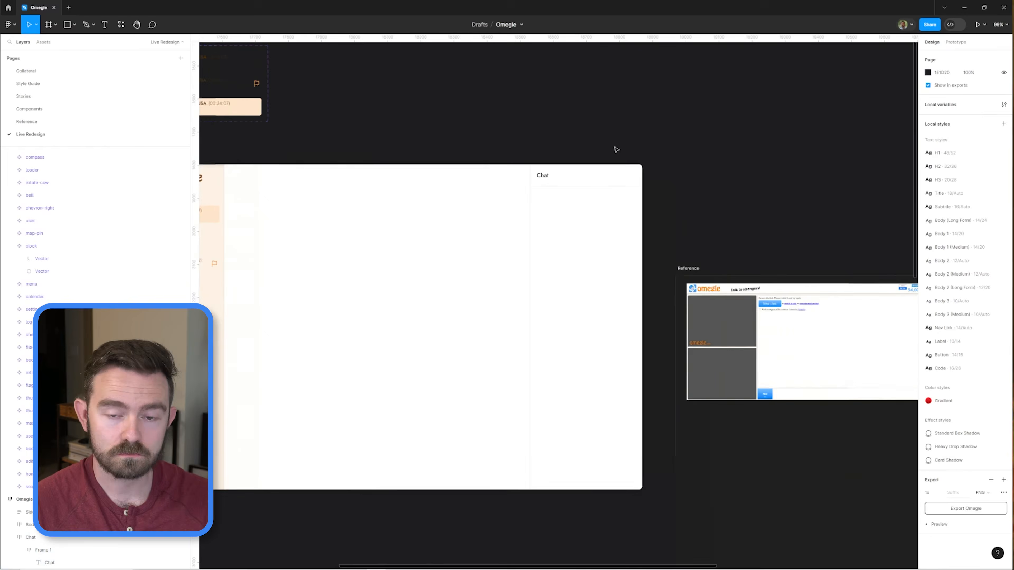
# Add two auto layout frames named Message History and Controls beneath the header in the Chat frame
pyautogui.scroll(3, 578, 159)
pyautogui.scroll(-3, 520, 256)
pyautogui.click(518, 320)
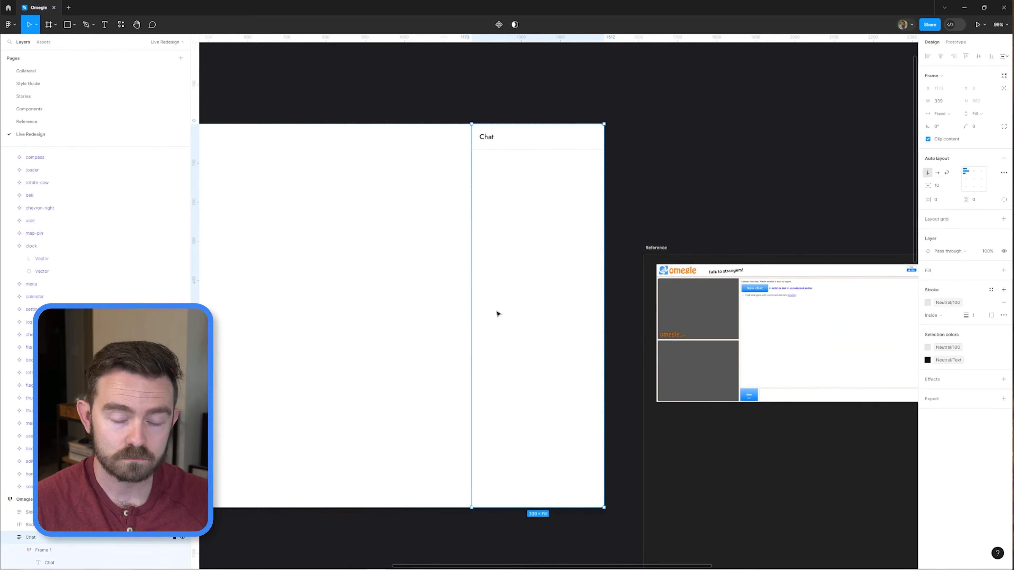
pyautogui.click(50, 563)
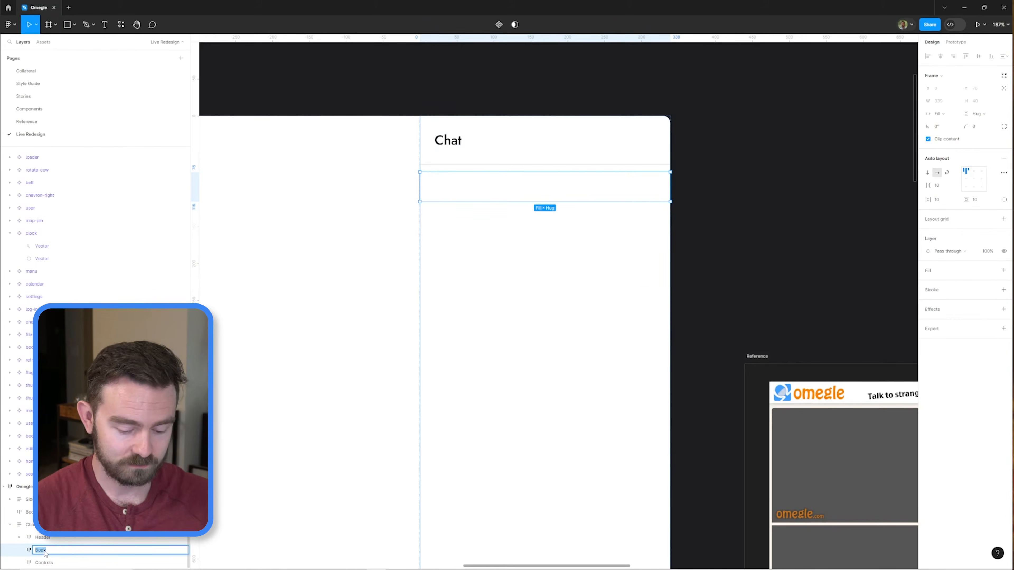
pyautogui.scroll(-3, 813, 161)
pyautogui.scroll(4, 375, 525)
# Draw an auto layout frame about 288 × 53 inside Controls, name it New Message Wrap and add the text Type a message
pyautogui.press('f')
pyautogui.moveTo(306, 467); pyautogui.dragTo(559, 420)
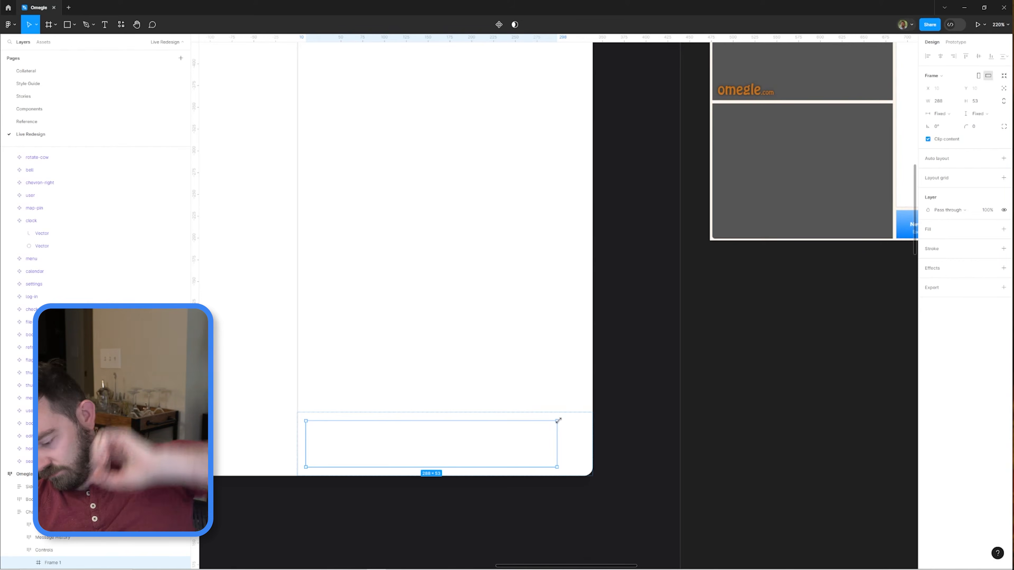
pyautogui.scroll(-3, 652, 437)
pyautogui.scroll(3, 574, 389)
pyautogui.hotkey('shift', 'a')
pyautogui.doubleClick(64, 551)
pyautogui.write('MN')
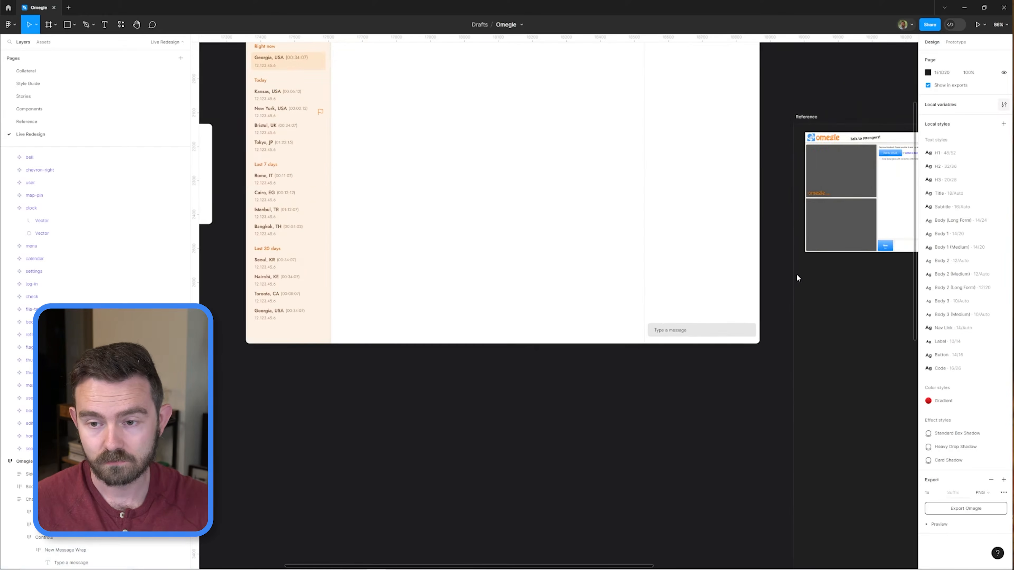
# Add a Neutral color variable named 50 with the value F2F2F2 and use it as New Message Wrap's fill
pyautogui.click(774, 260)
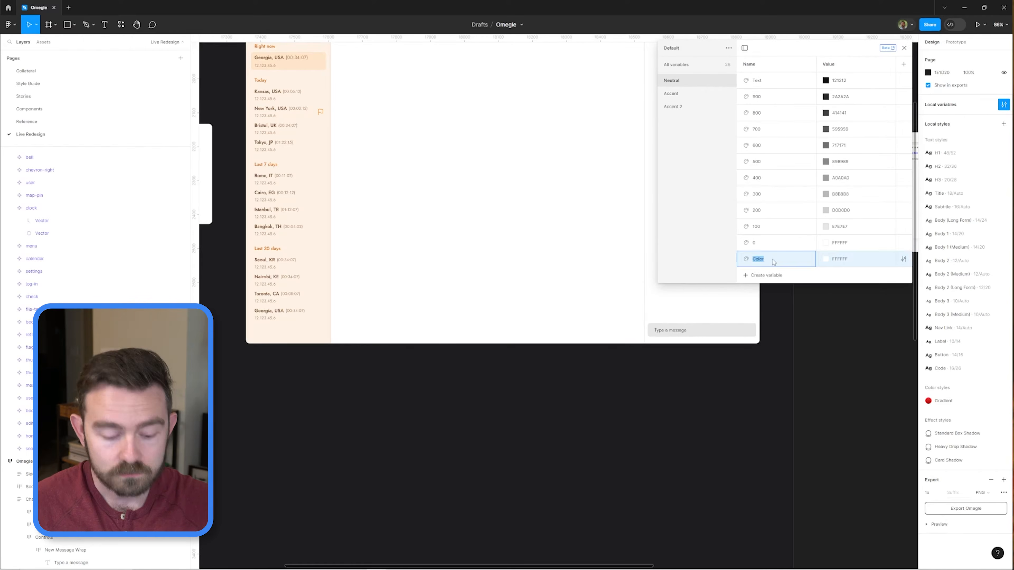
pyautogui.write('2F2')
pyautogui.press('Return')
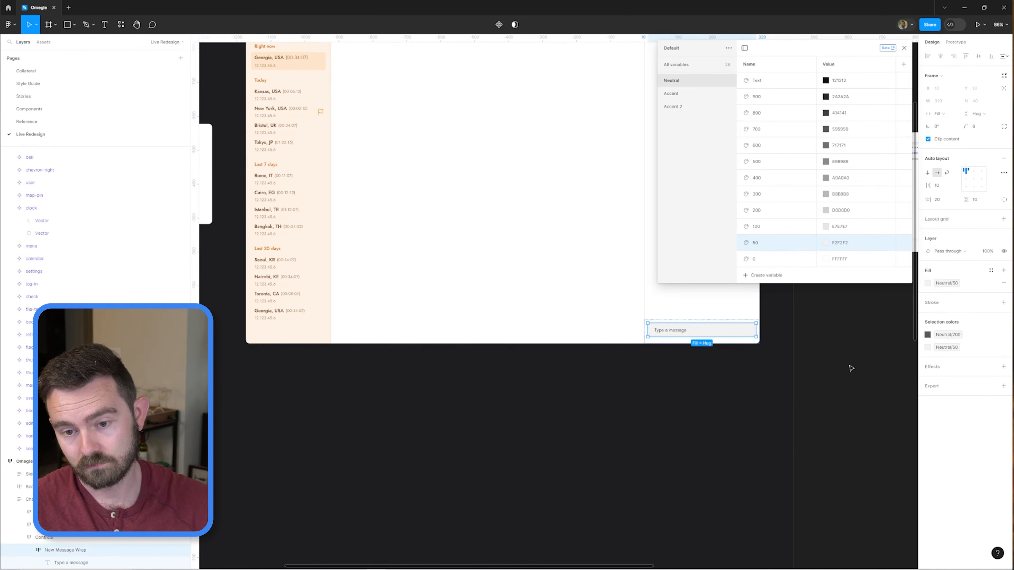
pyautogui.click(767, 291)
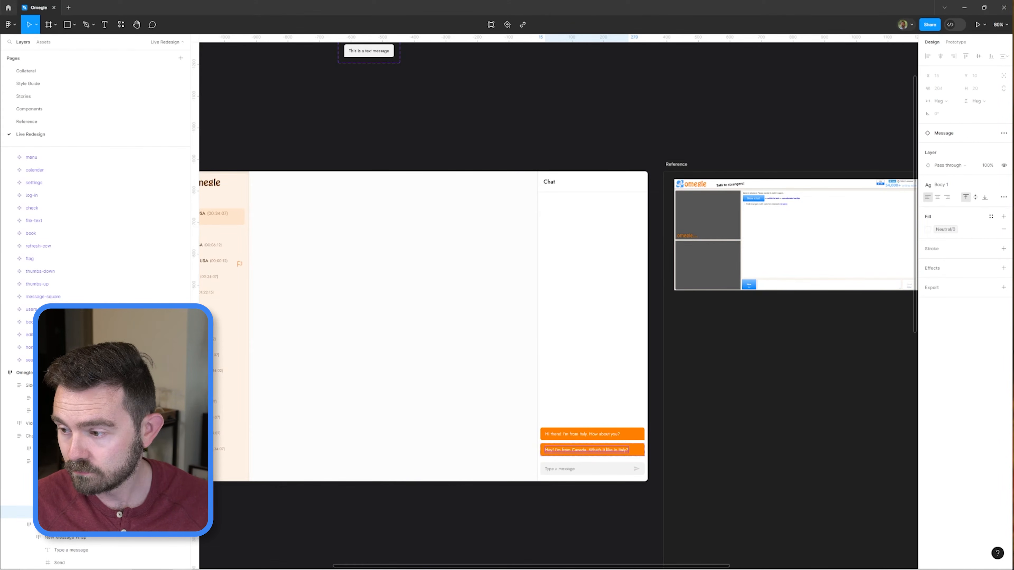
# Duplicate the chat message in the Message History and give the Camera frame a light grey fill
pyautogui.hotkey('ctrl', 'd')
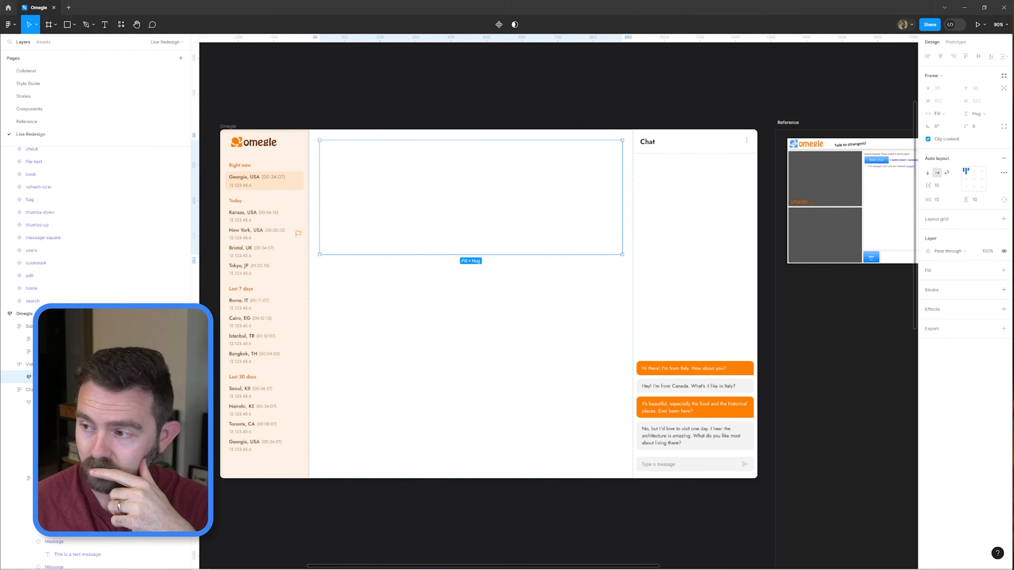
pyautogui.click(991, 271)
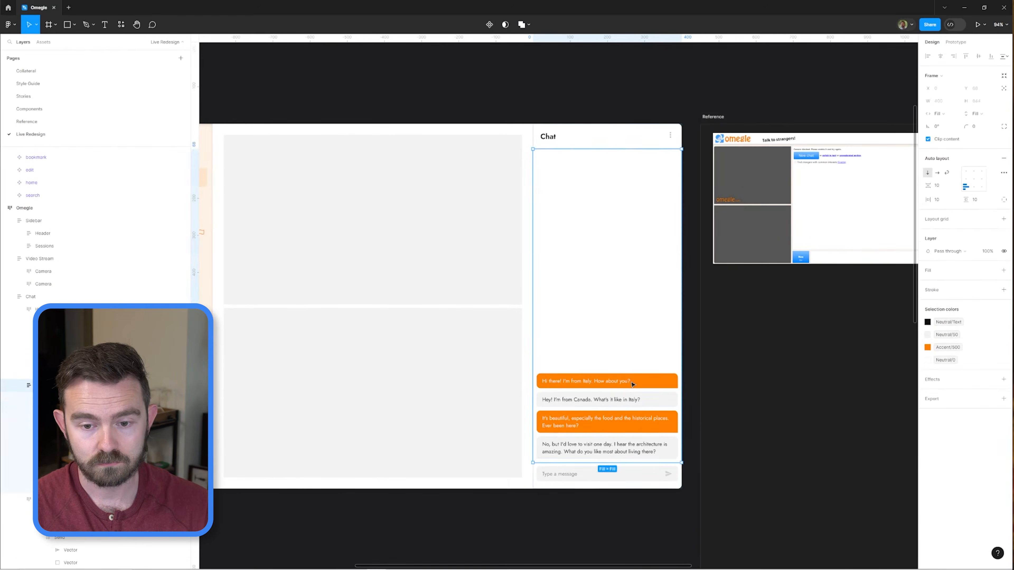
# Square off the chat bubble's lower corner with a radius of 0 and change the header text to Chatroom
pyautogui.write('0')
pyautogui.press('Return')
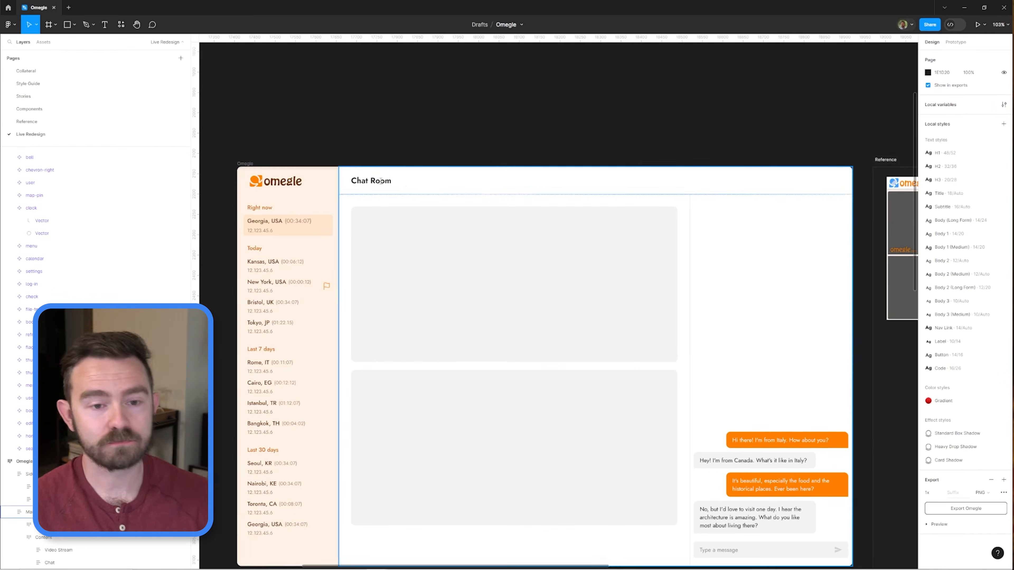
pyautogui.doubleClick(368, 181)
pyautogui.write('Chatroom')
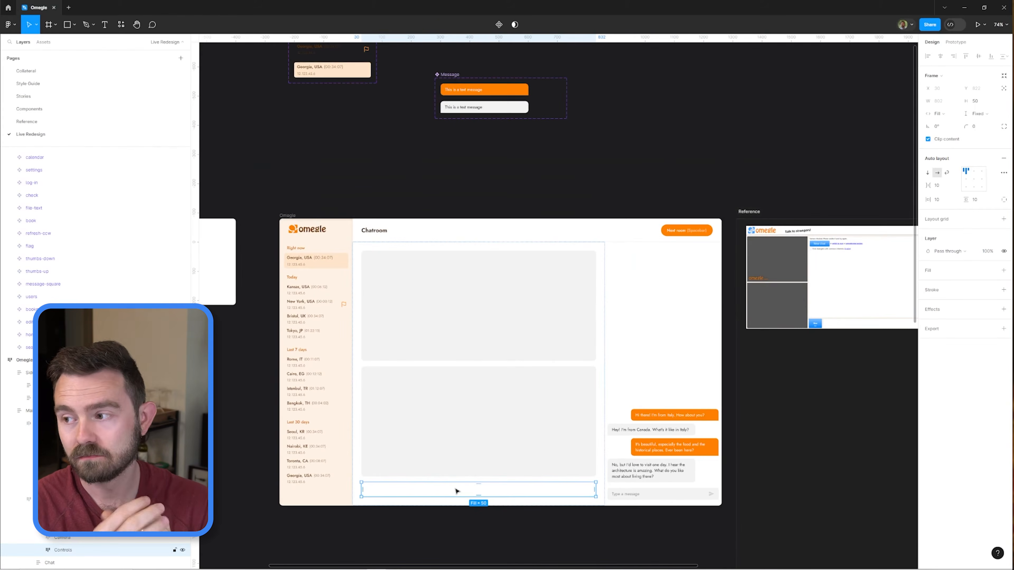
# Fill the two Camera frames with Accent/900 and close the Material Design Icons plugin
pyautogui.scroll(5, 681, 267)
pyautogui.scroll(-5, 681, 267)
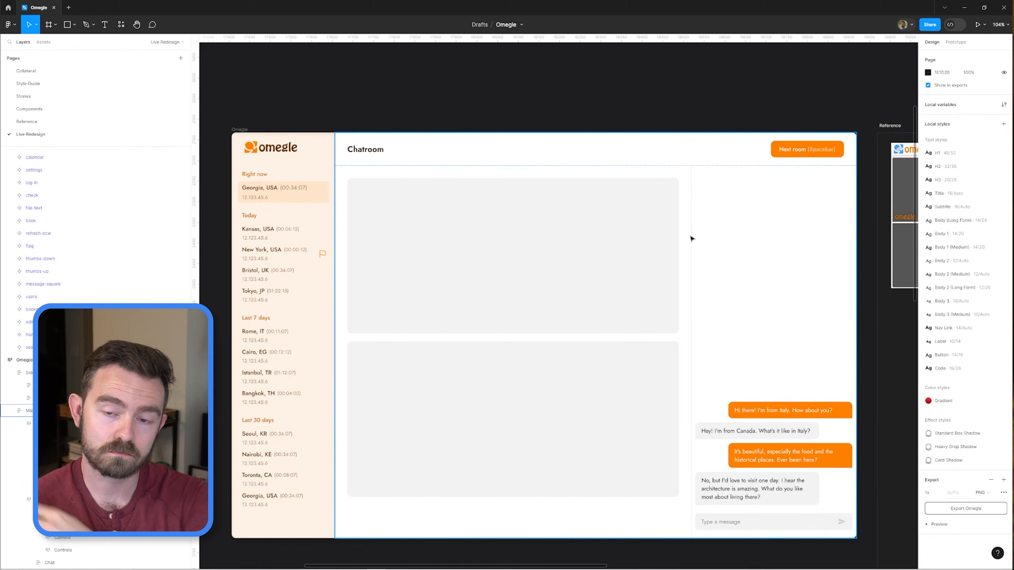
pyautogui.click(527, 195)
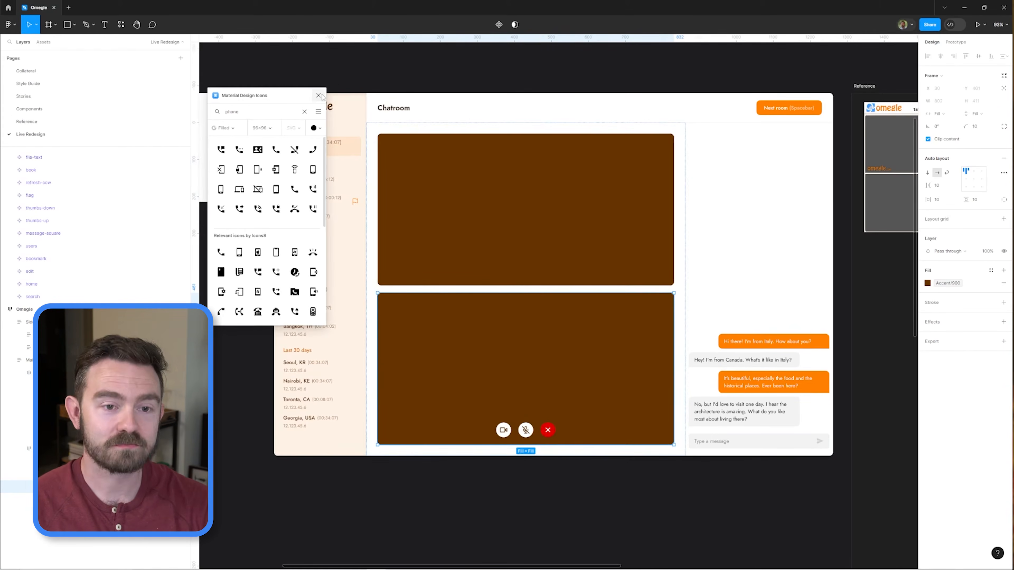
pyautogui.click(318, 96)
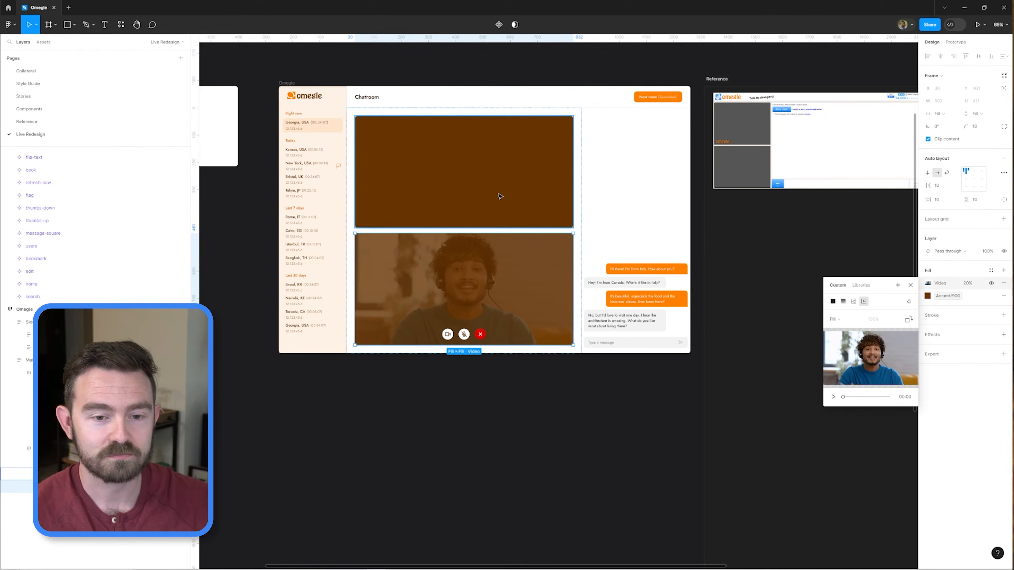
# Add a semi-transparent video fill of the chat partner to the upper Camera frame
pyautogui.click(500, 196)
pyautogui.scroll(3, 525, 319)
pyautogui.click(378, 236)
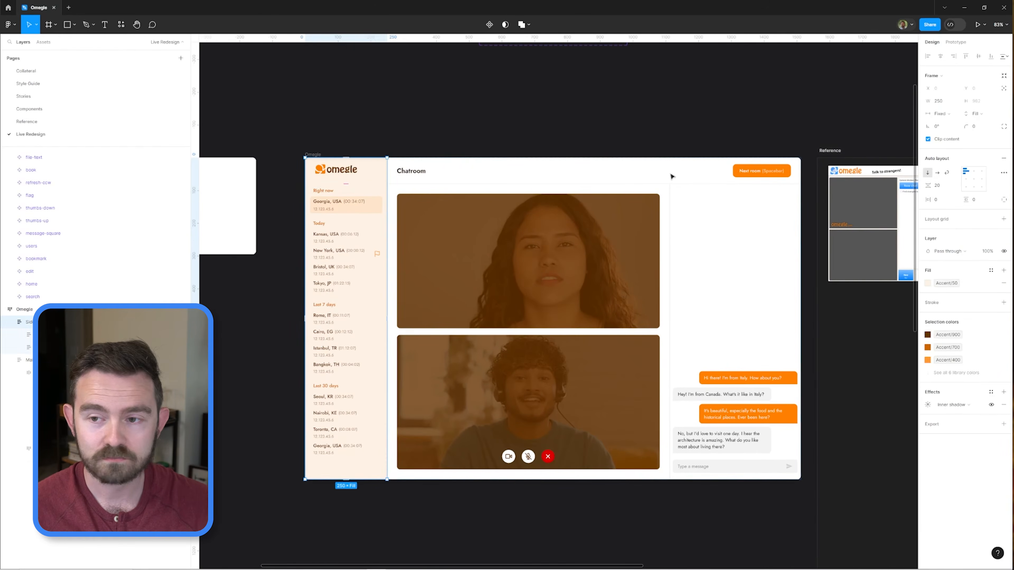
# Inspect the chat panel, its message bubbles and the overall chatroom layout
pyautogui.click(735, 288)
pyautogui.scroll(5, 735, 303)
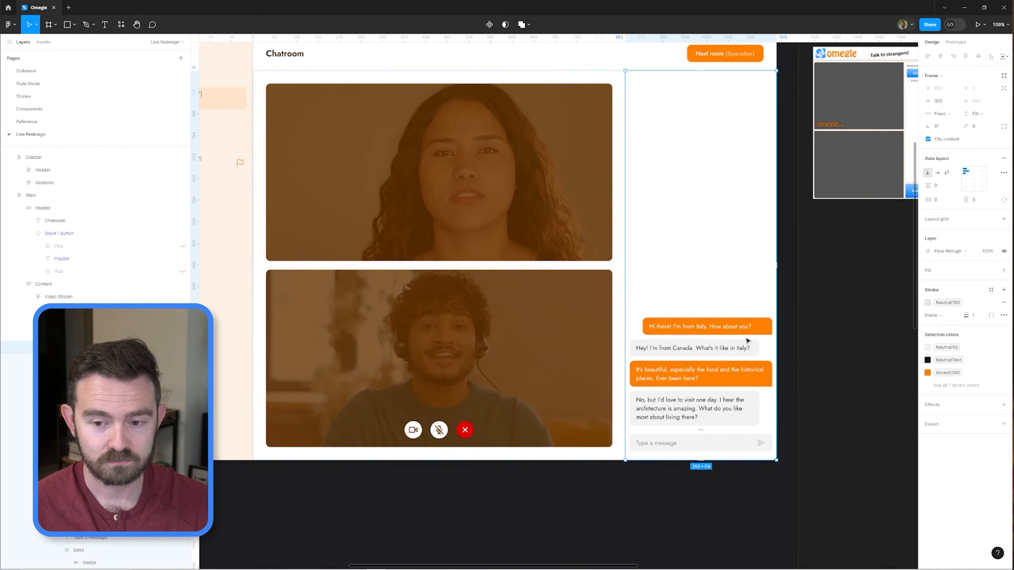
pyautogui.click(738, 417)
pyautogui.scroll(-4, 768, 292)
pyautogui.click(650, 86)
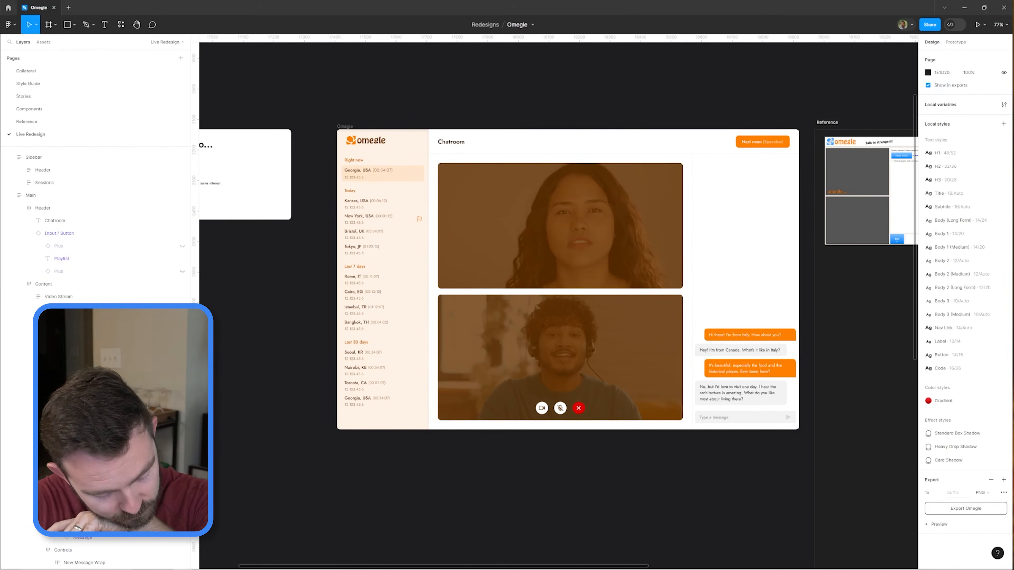
pyautogui.scroll(3, 635, 214)
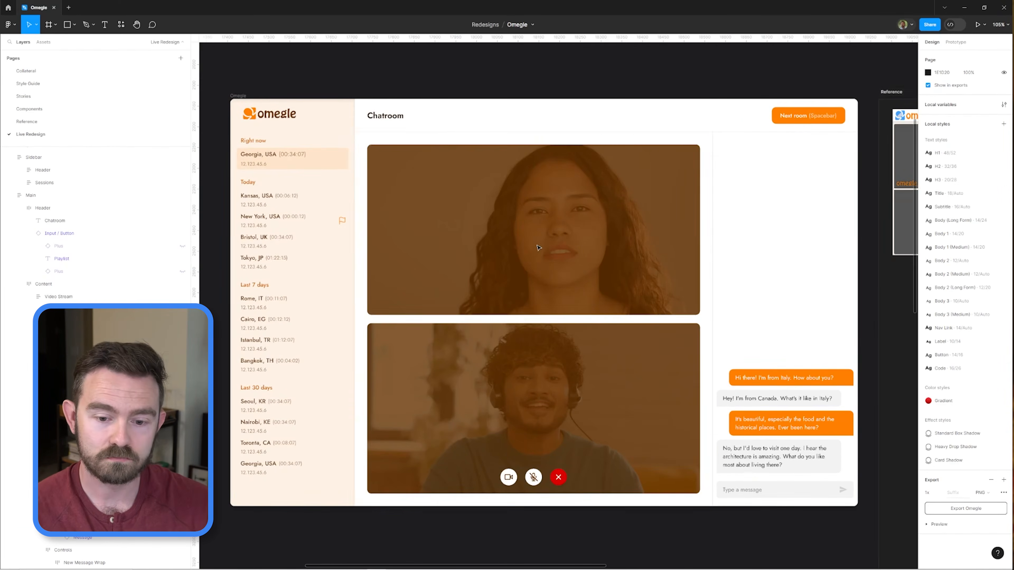
# Show a right icon on the Next room button and swap it for the Arrow forward icon
pyautogui.click(593, 377)
pyautogui.scroll(4, 843, 120)
pyautogui.click(837, 121)
pyautogui.click(958, 287)
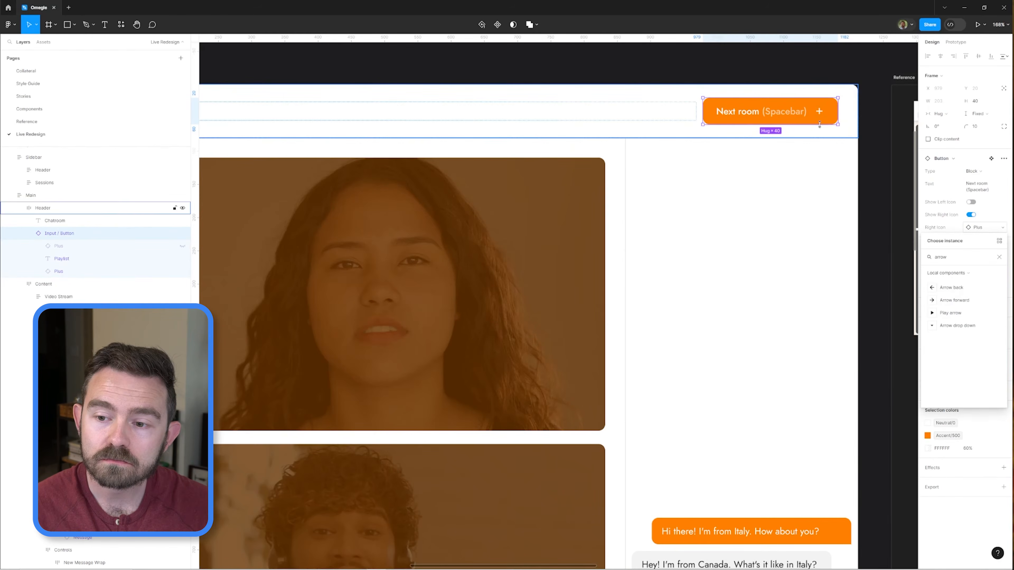
pyautogui.click(807, 68)
pyautogui.scroll(-4, 807, 91)
# Apply the H2 text style to the Chatroom heading
pyautogui.click(606, 202)
pyautogui.scroll(-5, 663, 280)
pyautogui.scroll(1, 674, 165)
pyautogui.scroll(2, 667, 181)
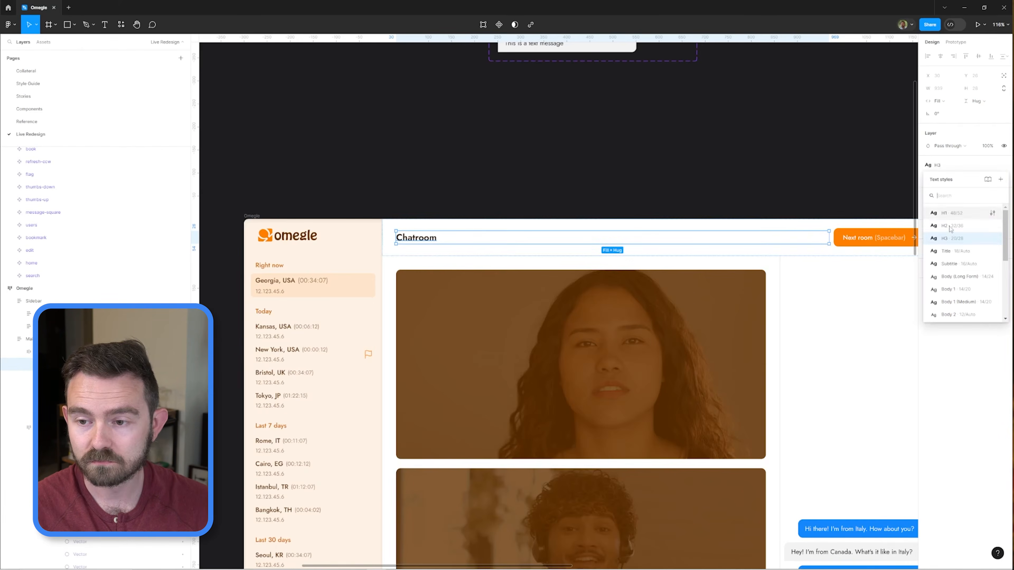
pyautogui.click(951, 226)
pyautogui.scroll(2, 483, 243)
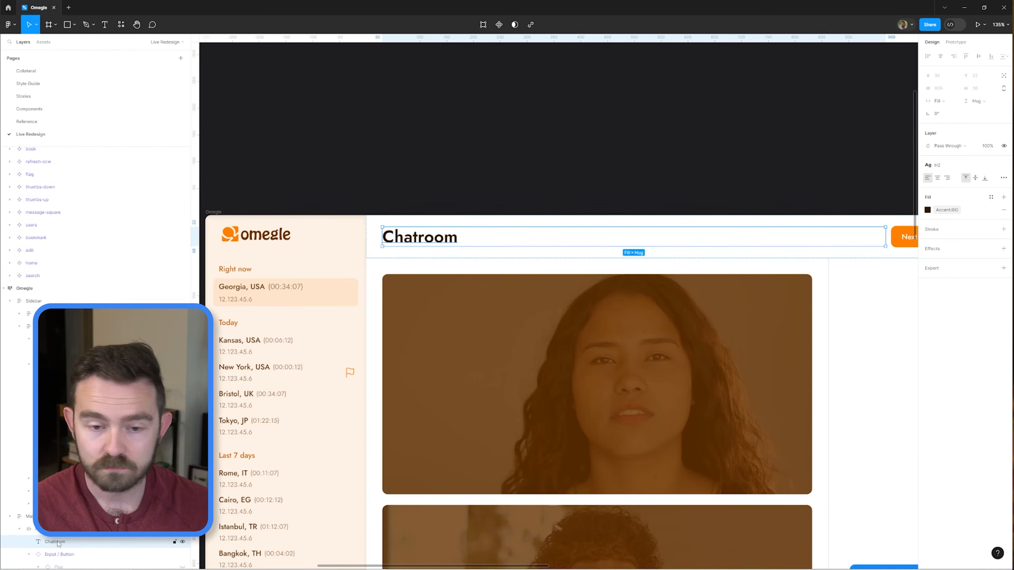
# Wrap the session time beside the Chatroom heading in an auto layout frame with a bottom padding of 5
pyautogui.click(867, 237)
pyautogui.hotkey('shift', 'a')
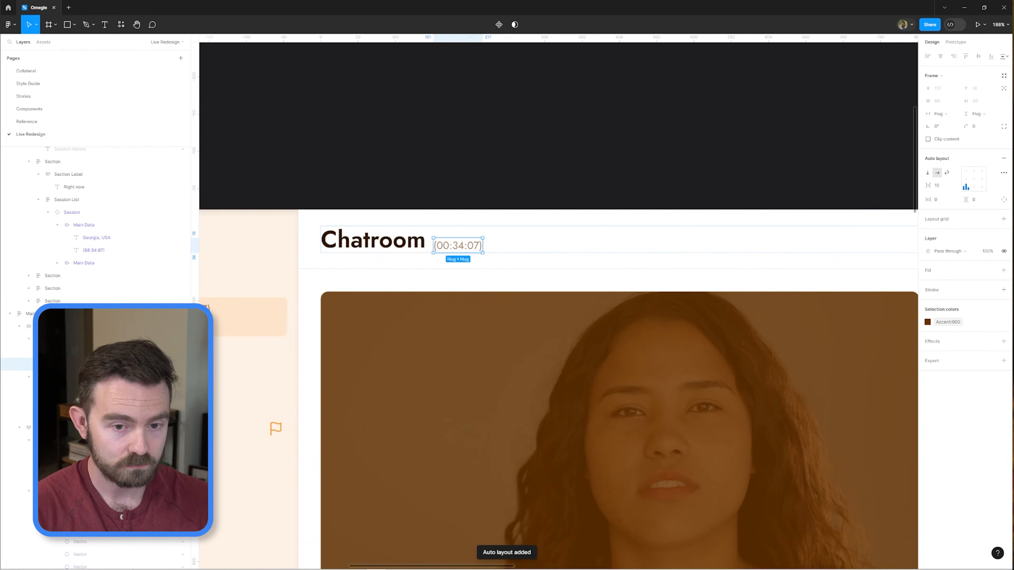
pyautogui.scroll(4, 502, 253)
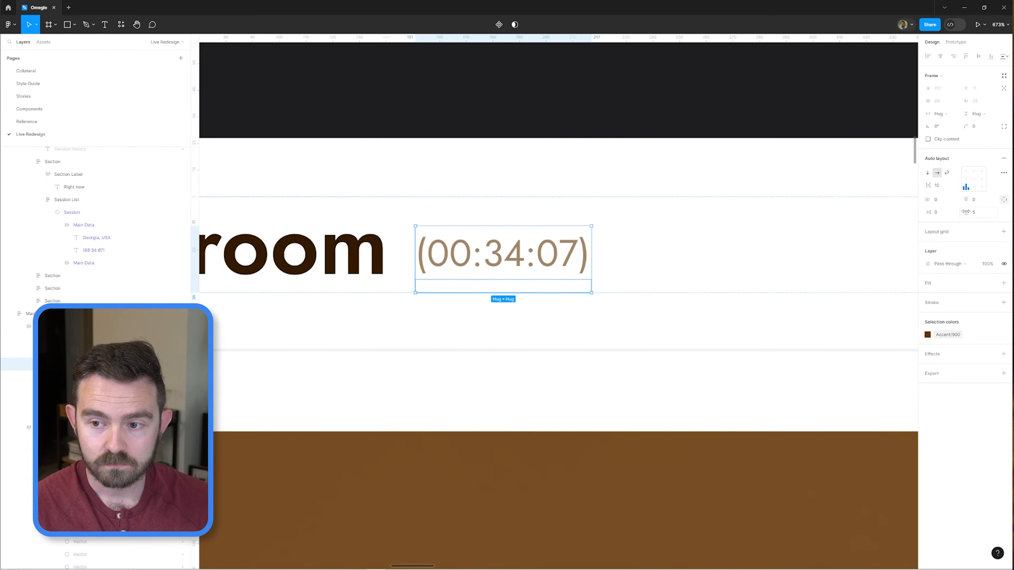
pyautogui.doubleClick(508, 254)
pyautogui.scroll(-3, 509, 254)
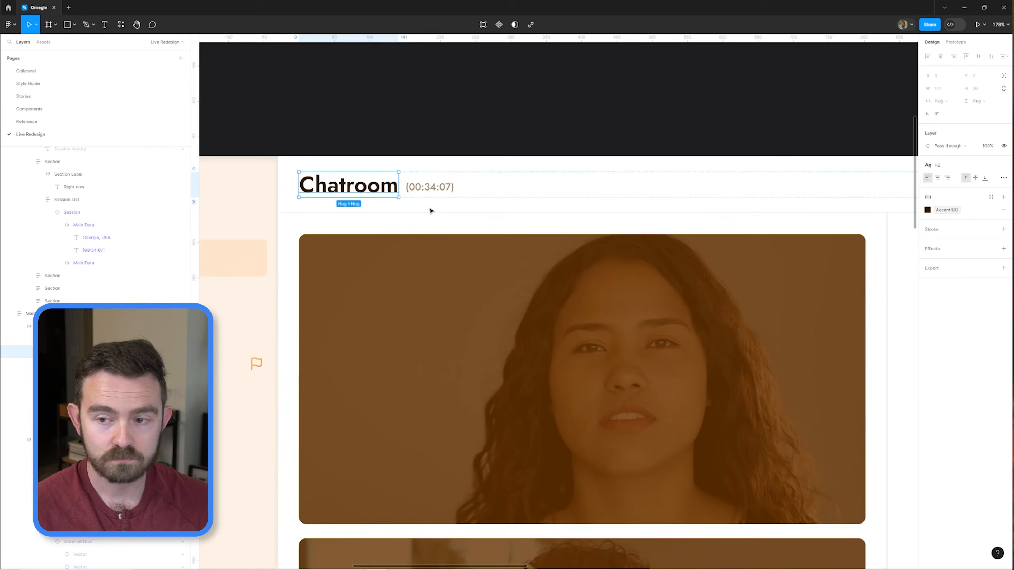
pyautogui.scroll(-3, 527, 245)
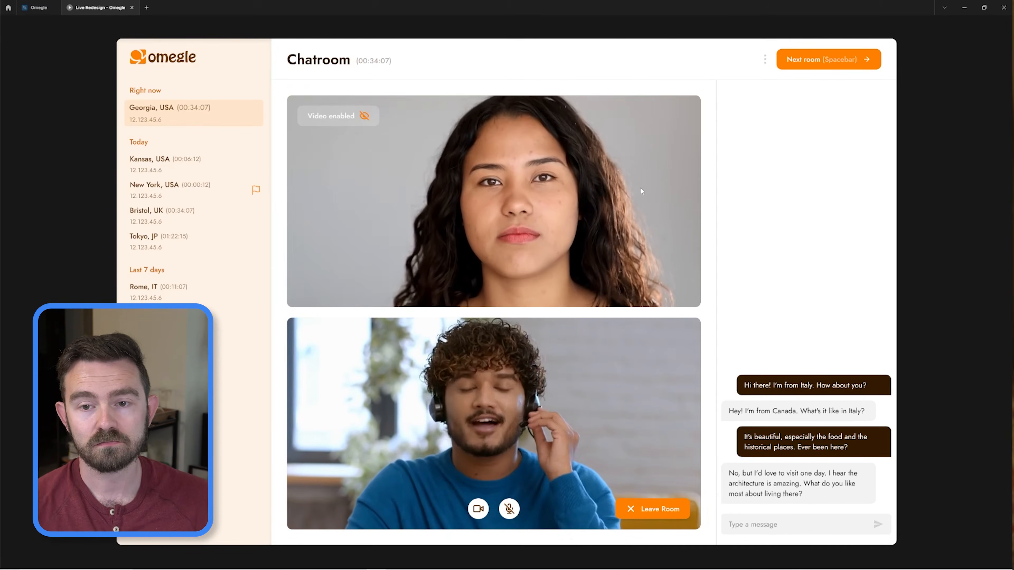
# Add an English language label at the top of the chat's message area and wrap it in auto layout
pyautogui.click(606, 215)
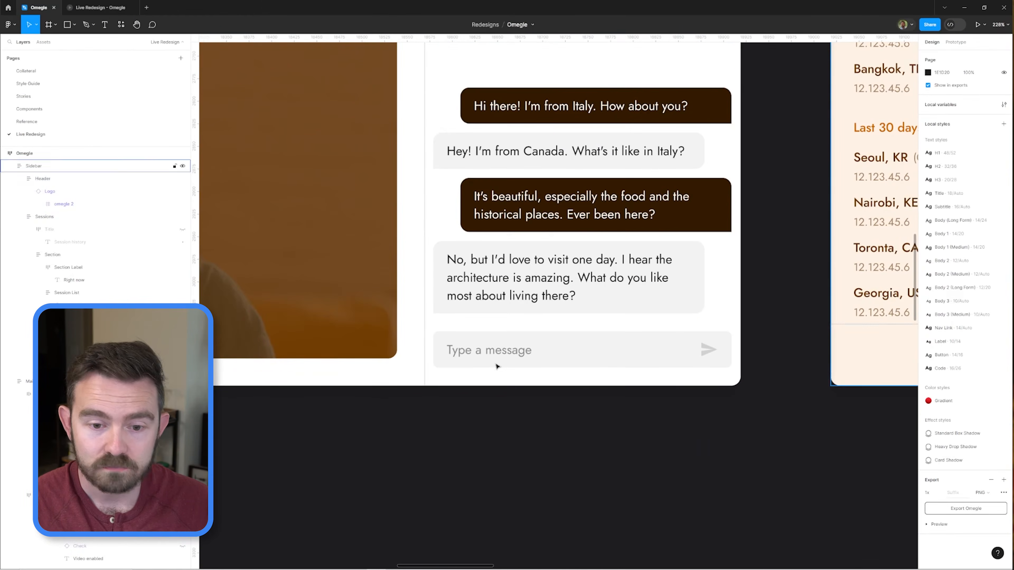
pyautogui.scroll(-5, 507, 240)
pyautogui.click(517, 168)
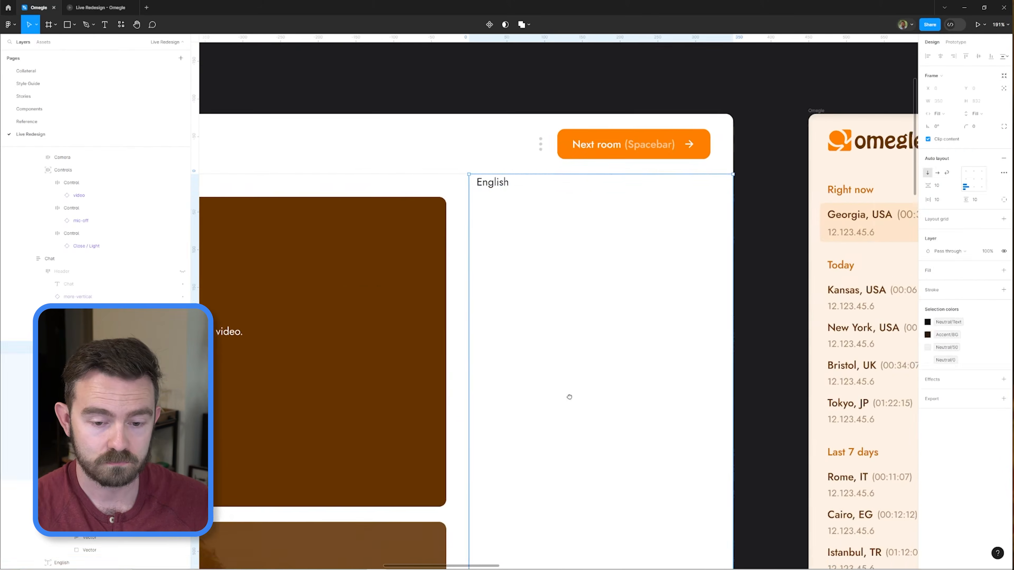
pyautogui.hotkey('shift', 'a')
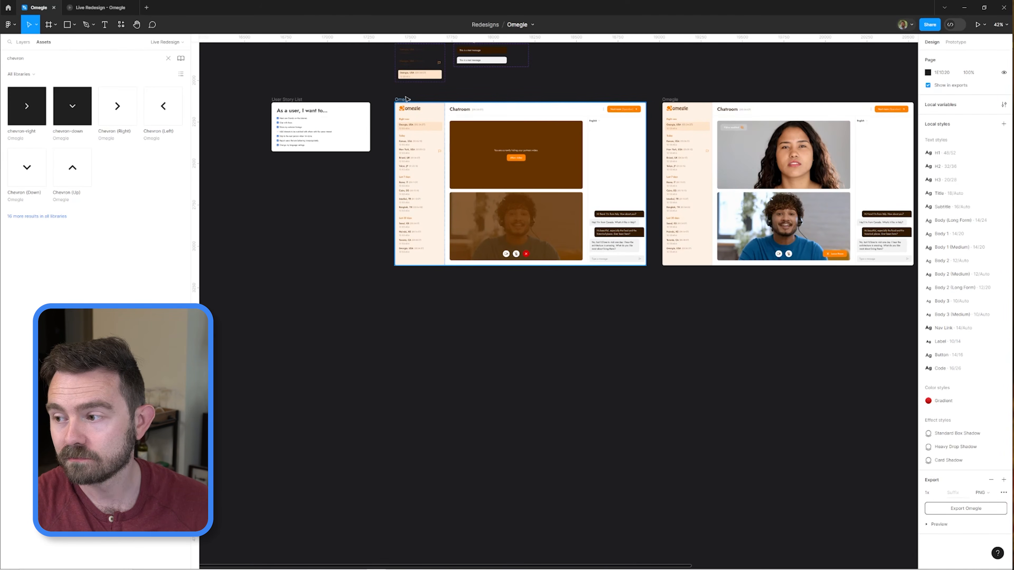
# Place a copy of the Omegle frame below the original and add a bordered Settings row with a gear icon to its sidebar
pyautogui.moveTo(406, 100); pyautogui.dragTo(405, 294)
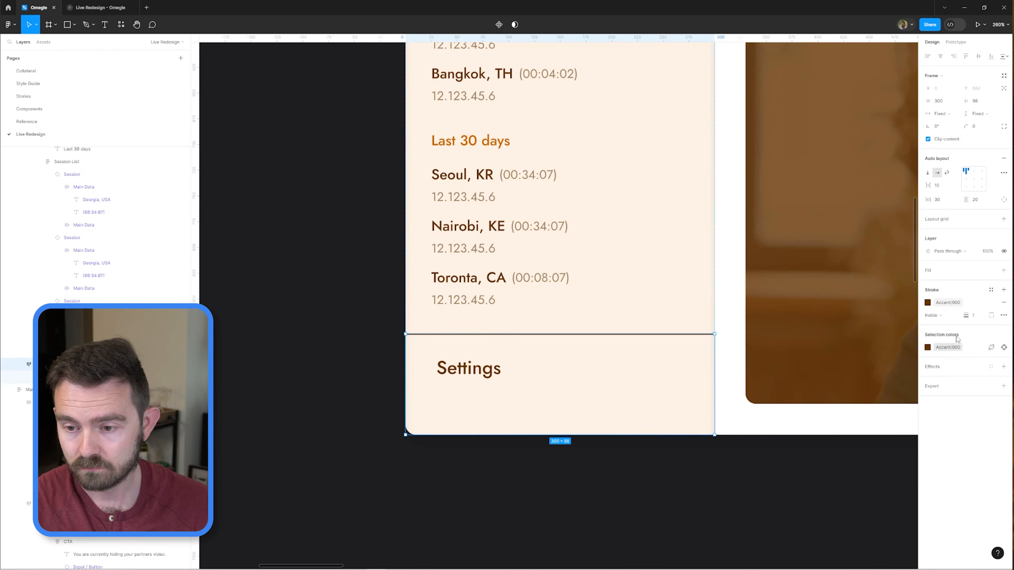
pyautogui.scroll(-5, 513, 351)
pyautogui.click(517, 332)
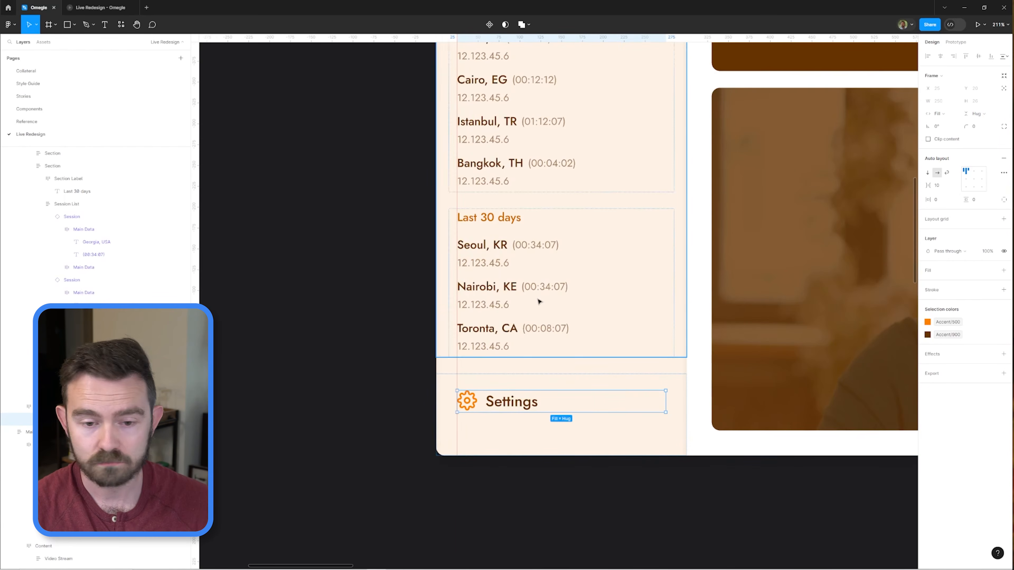
pyautogui.scroll(-2, 595, 238)
pyautogui.click(531, 328)
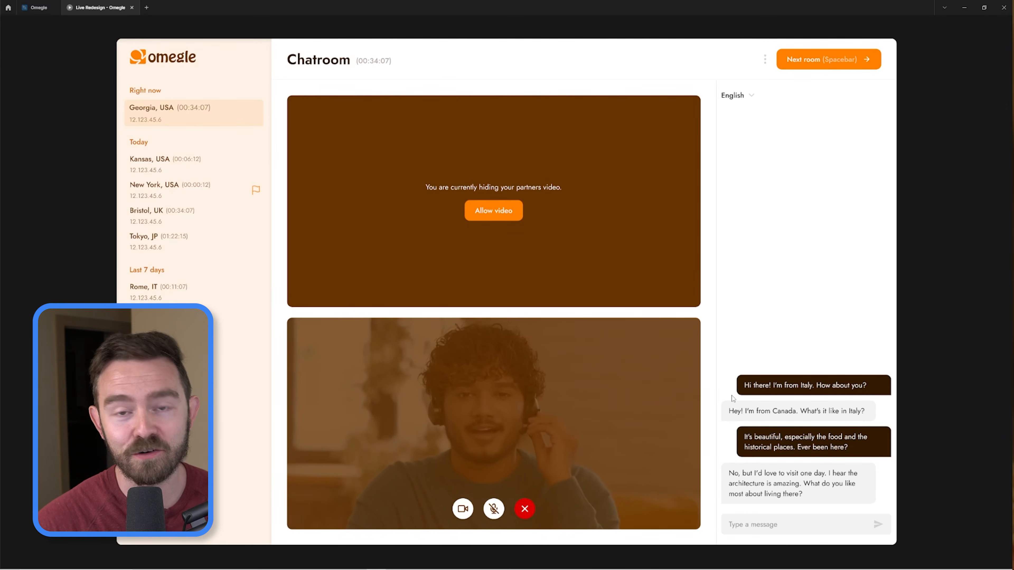
# Test the partner video toggle in the prototype by allowing the video, hiding it and allowing it again
pyautogui.click(483, 216)
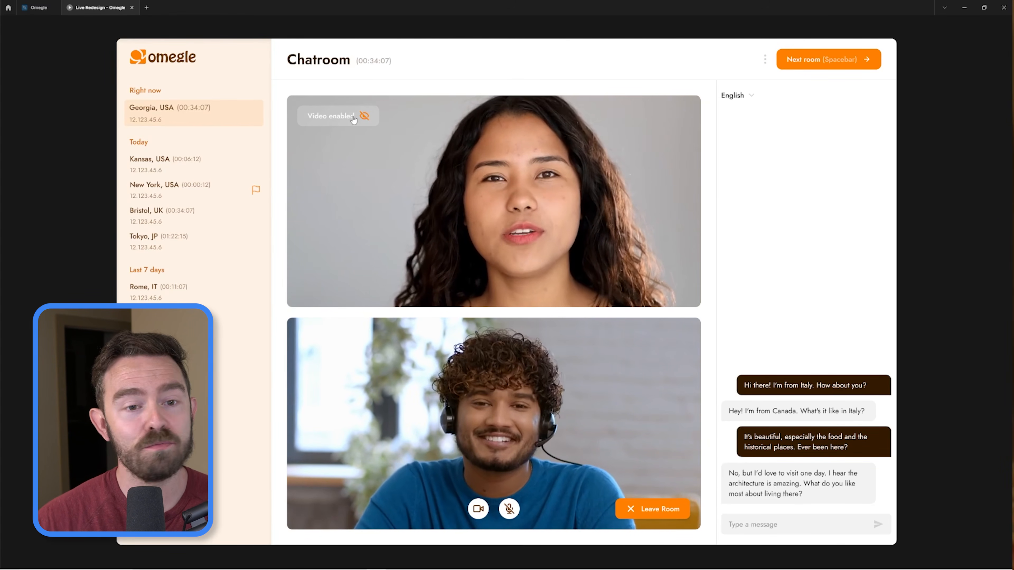
pyautogui.click(352, 117)
pyautogui.click(478, 208)
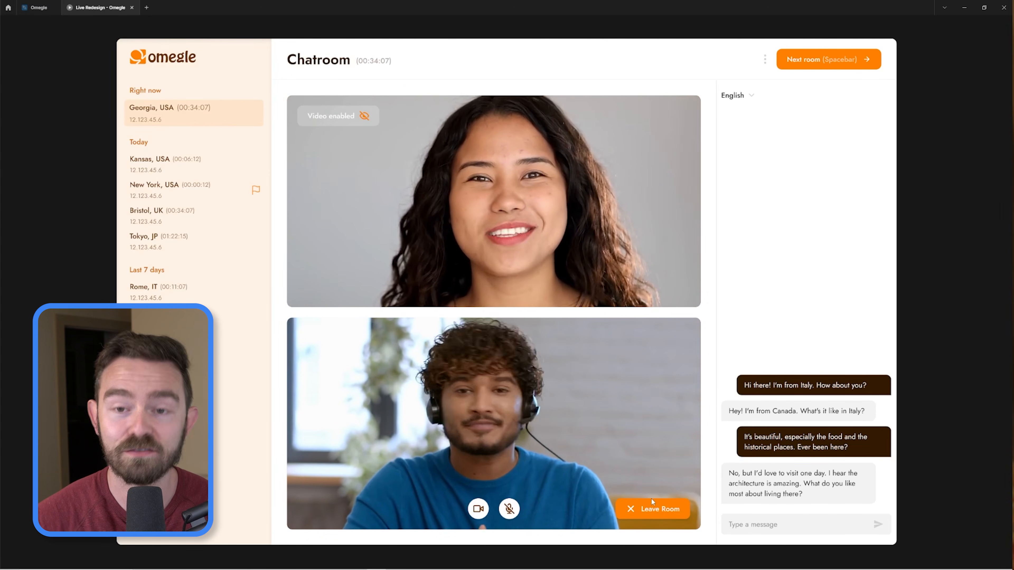